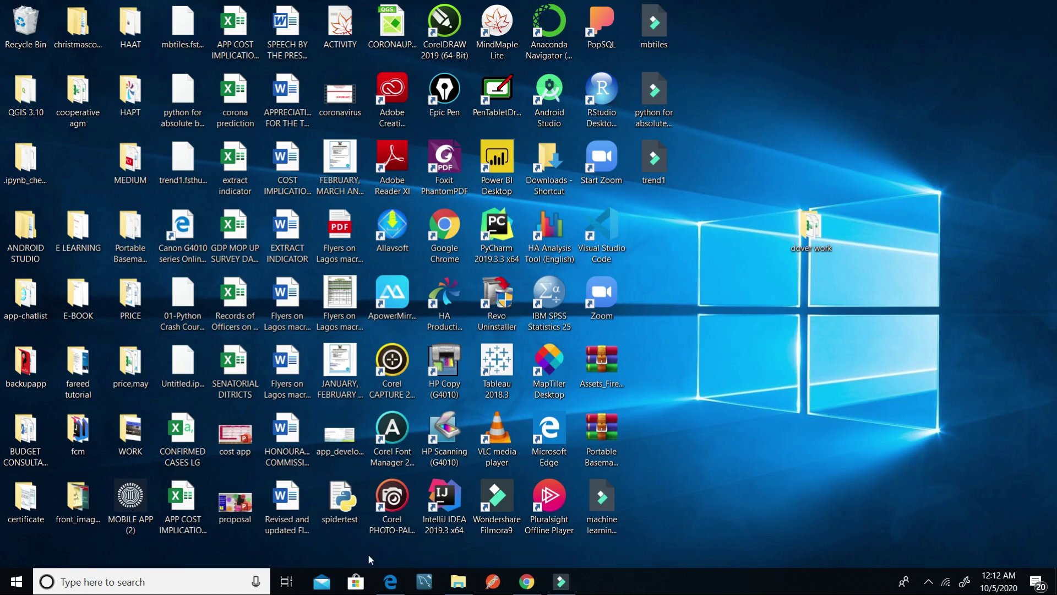
Review the Power BI connection guide, then compare project lists on the KoboToolbox server tabs
{"action": "left_click", "coordinate": [390, 582]}
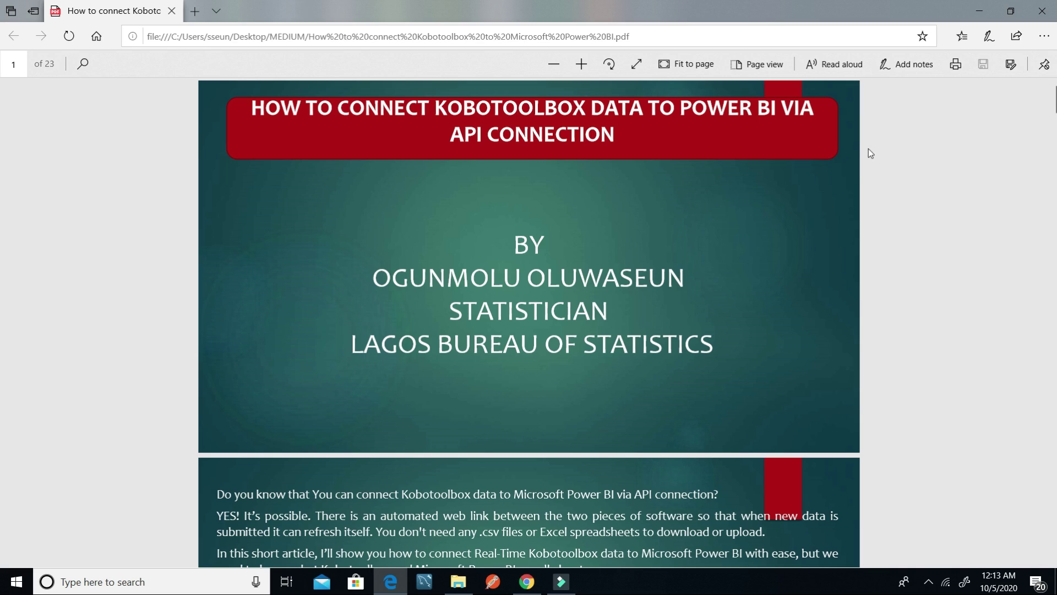
{"action": "left_click", "coordinate": [979, 12]}
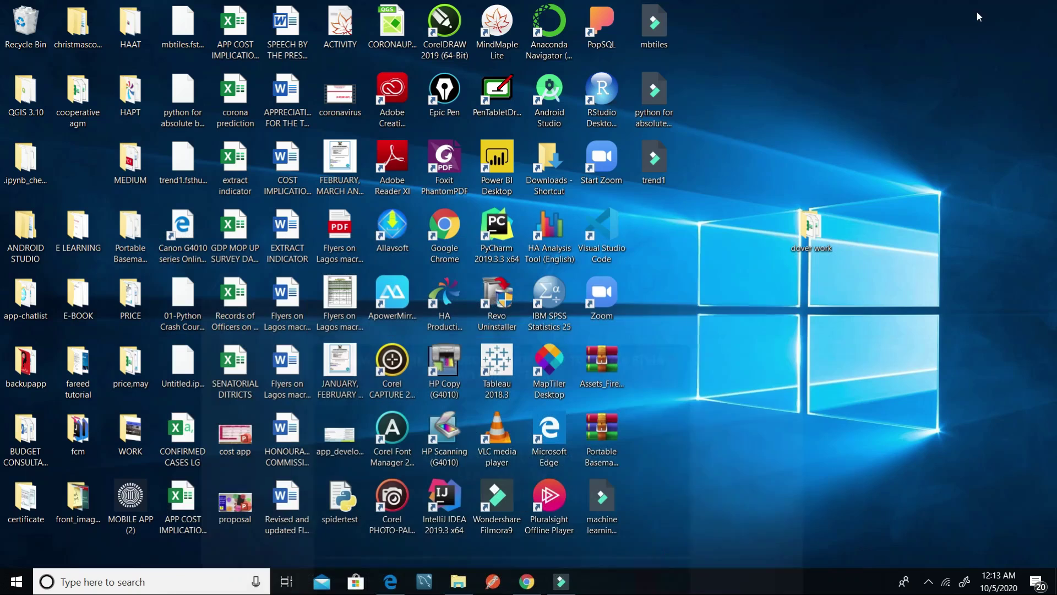
{"action": "left_click", "coordinate": [526, 581]}
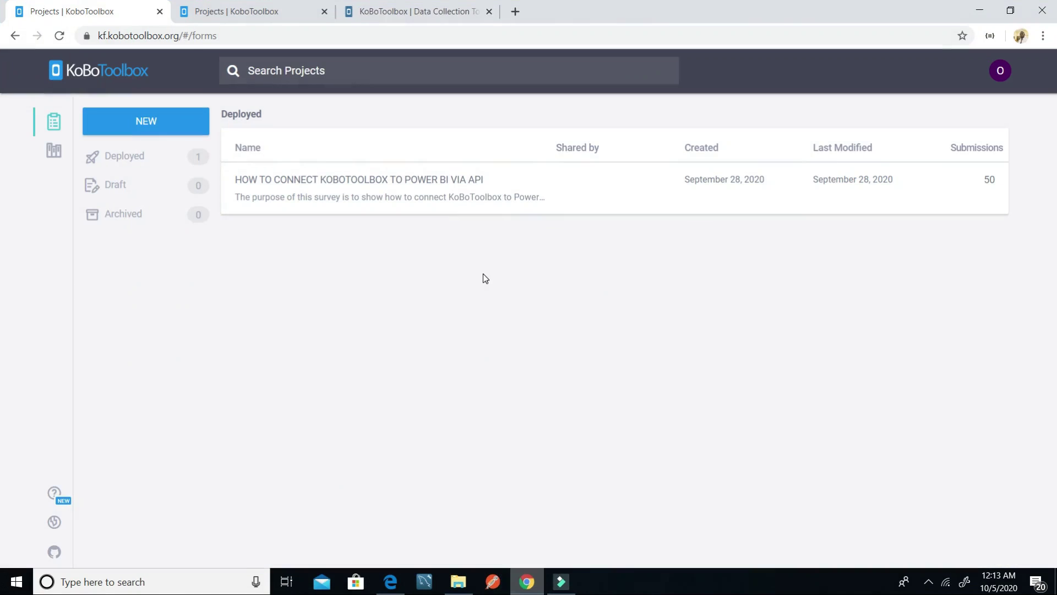
{"action": "left_click", "coordinate": [219, 11]}
{"action": "left_click", "coordinate": [353, 11]}
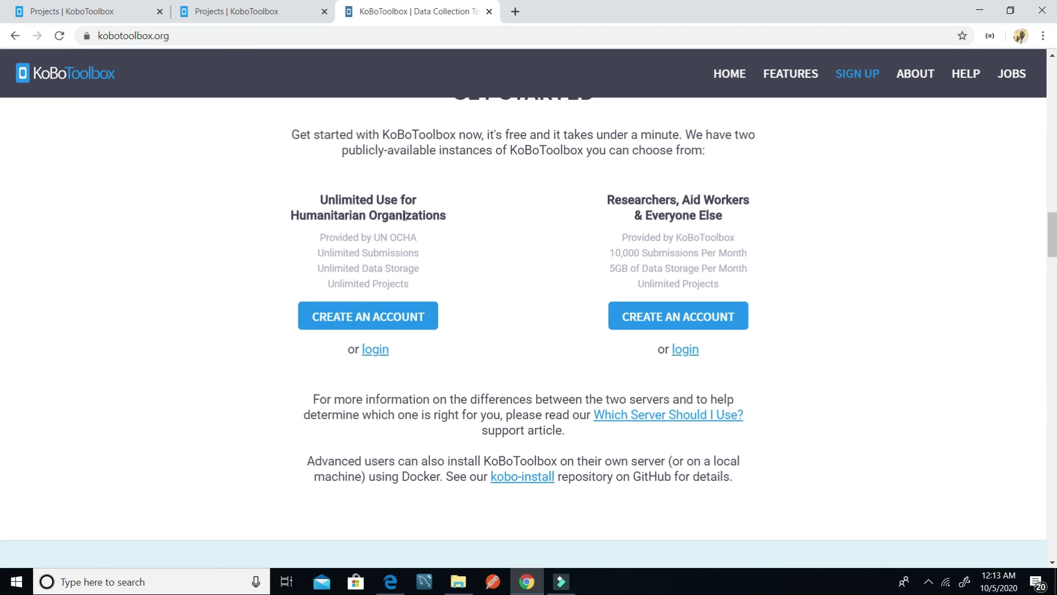
{"action": "left_click", "coordinate": [339, 315]}
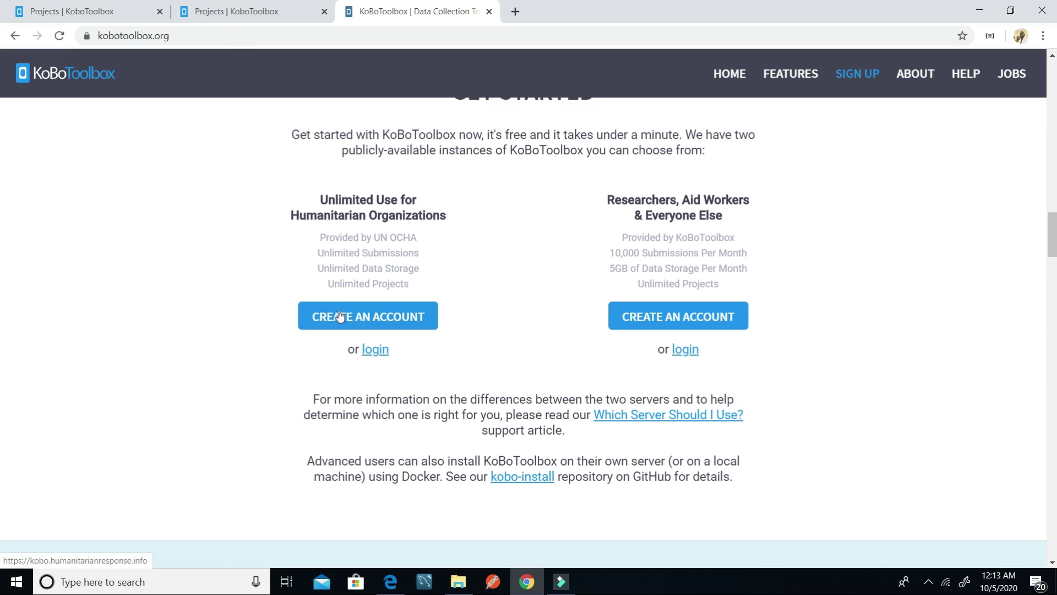
{"action": "left_click", "coordinate": [209, 10]}
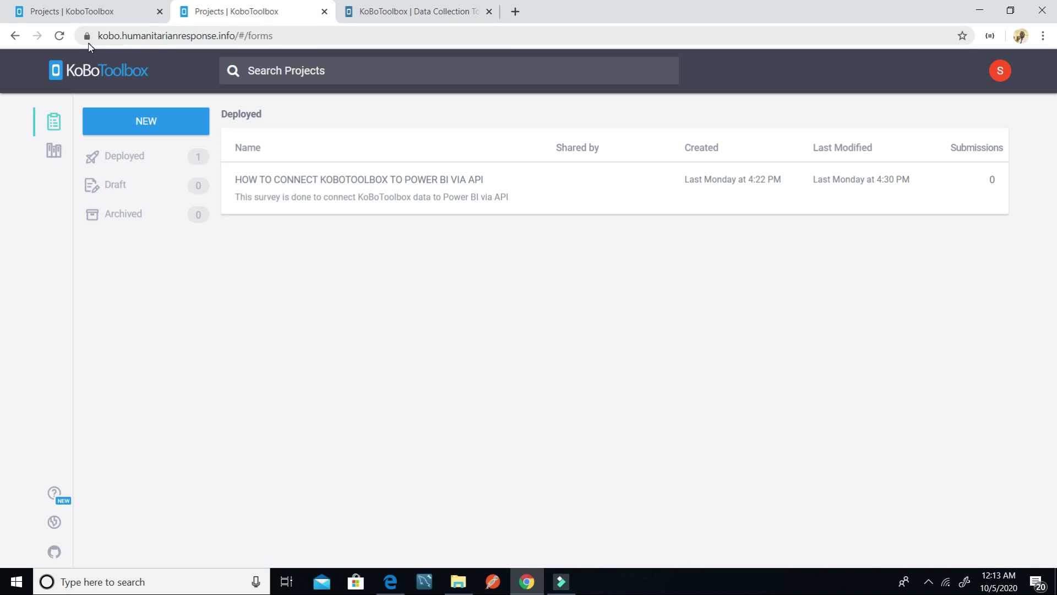
{"action": "left_click", "coordinate": [369, 11]}
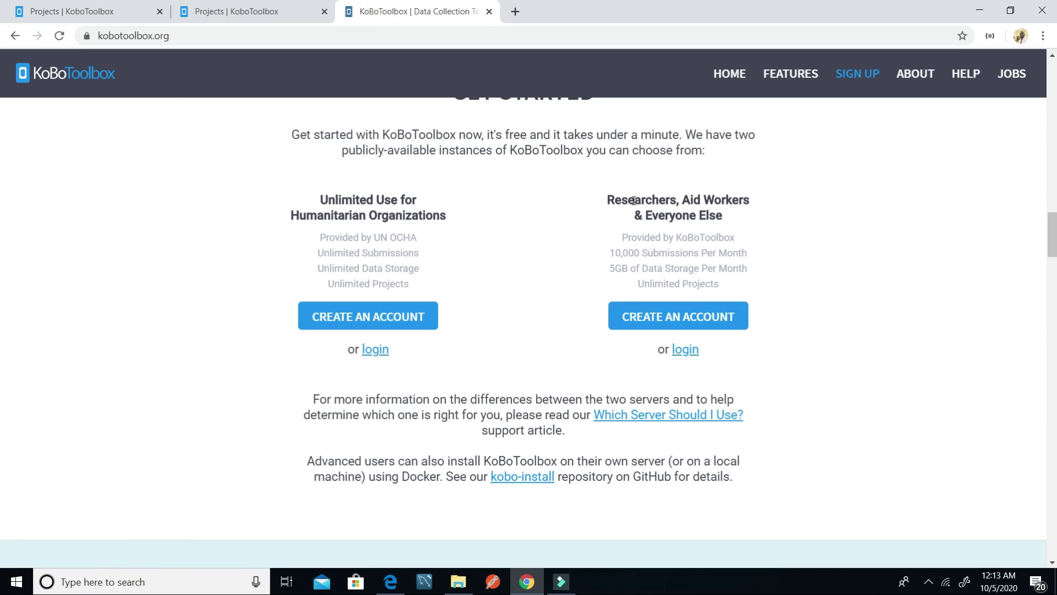
{"action": "left_click", "coordinate": [116, 14]}
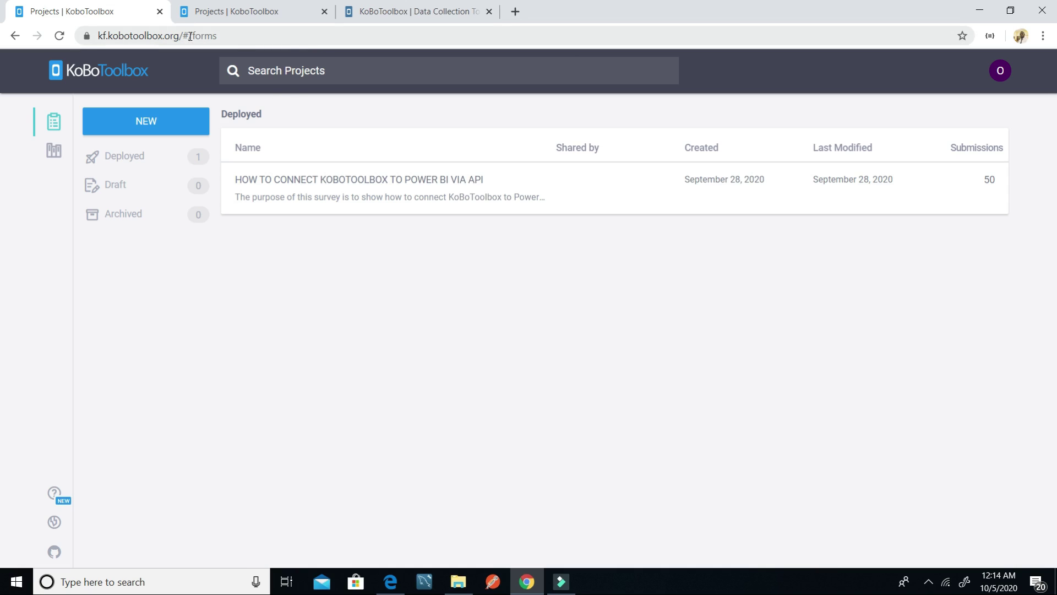
{"action": "left_click", "coordinate": [976, 6]}
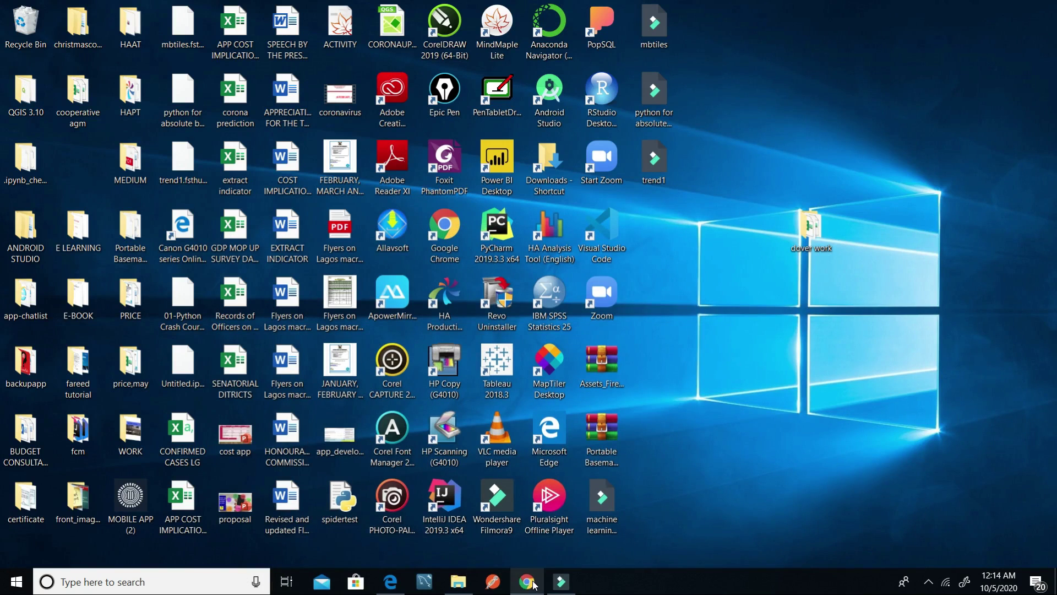
{"action": "left_click", "coordinate": [533, 583]}
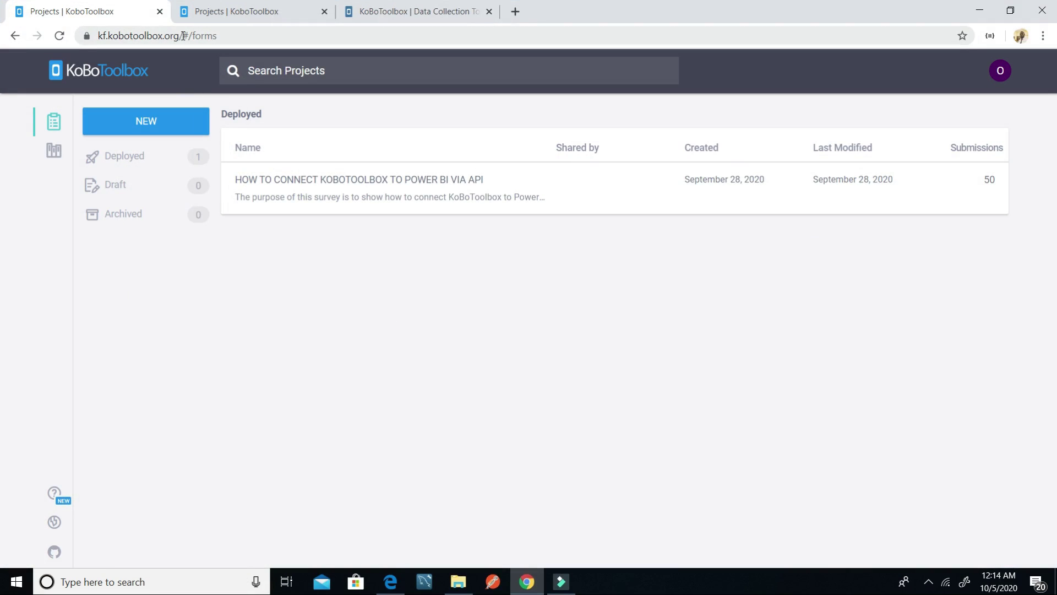
{"action": "left_click_drag", "start_coordinate": [183, 35], "coordinate": [73, 39]}
{"action": "key", "text": "ctrl+c"}
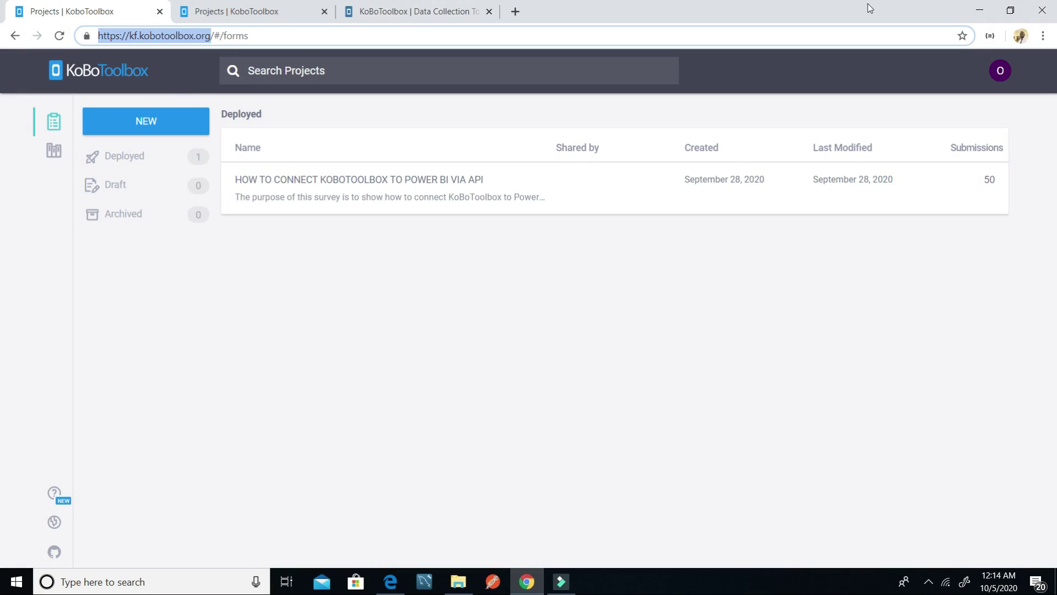
{"action": "left_click", "coordinate": [978, 11]}
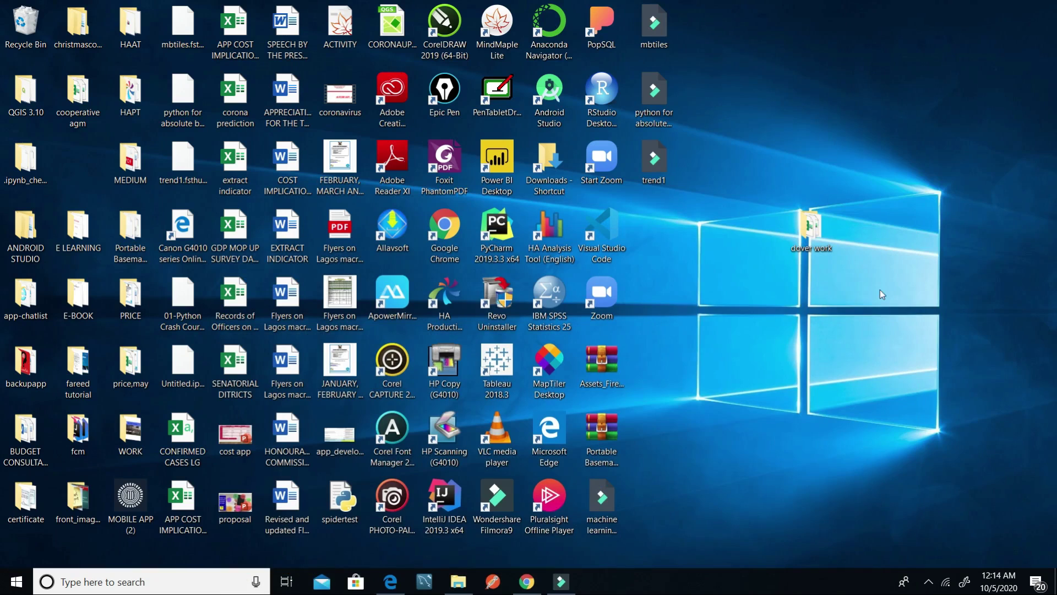
{"action": "right_click", "coordinate": [814, 408]}
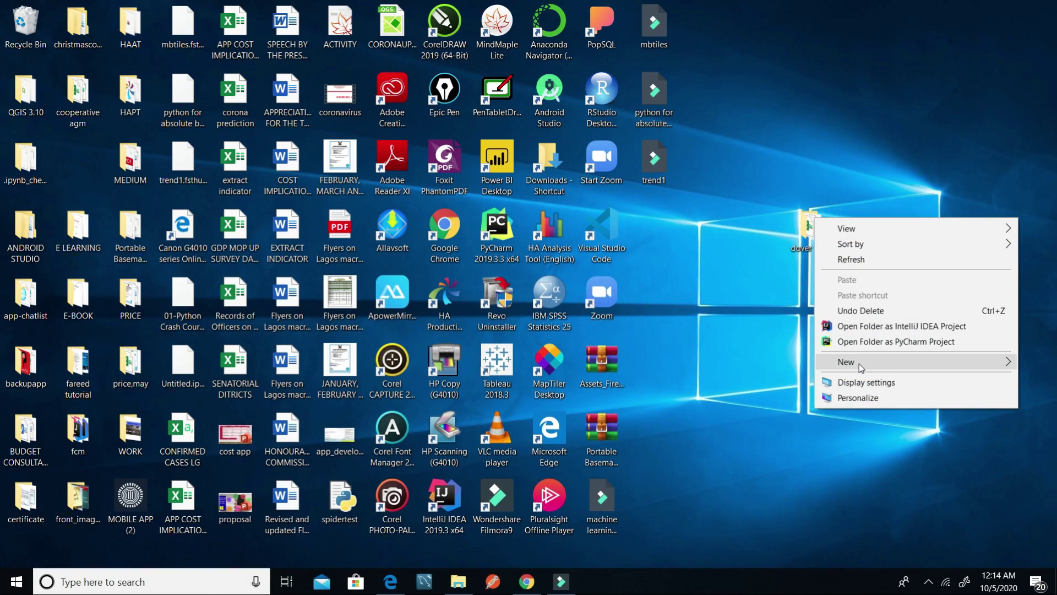
{"action": "mouse_move", "coordinate": [859, 364]}
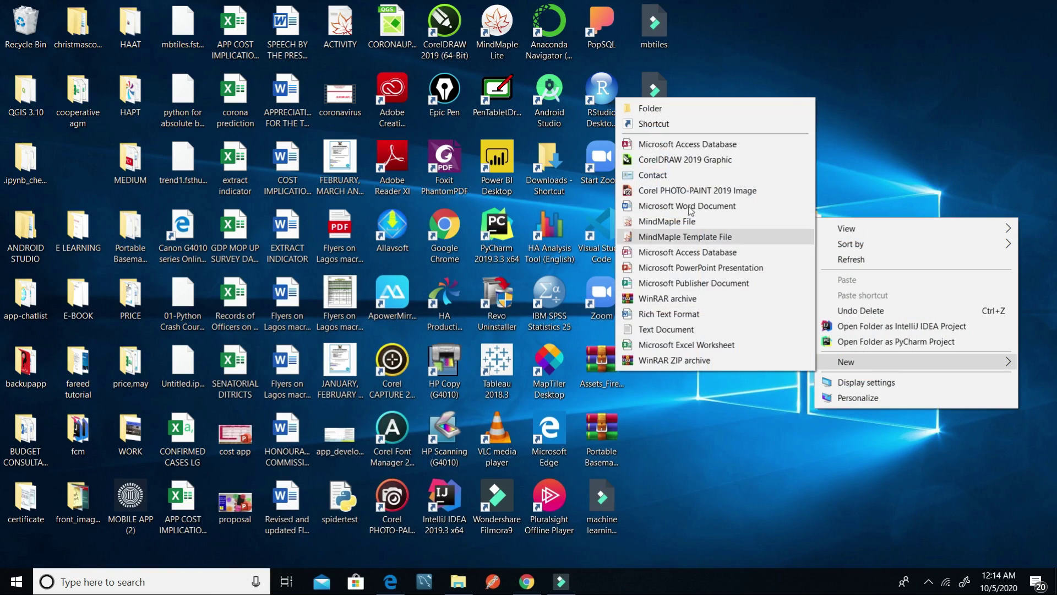
{"action": "left_click", "coordinate": [652, 329]}
{"action": "type", "text": "kobotoolbox"}
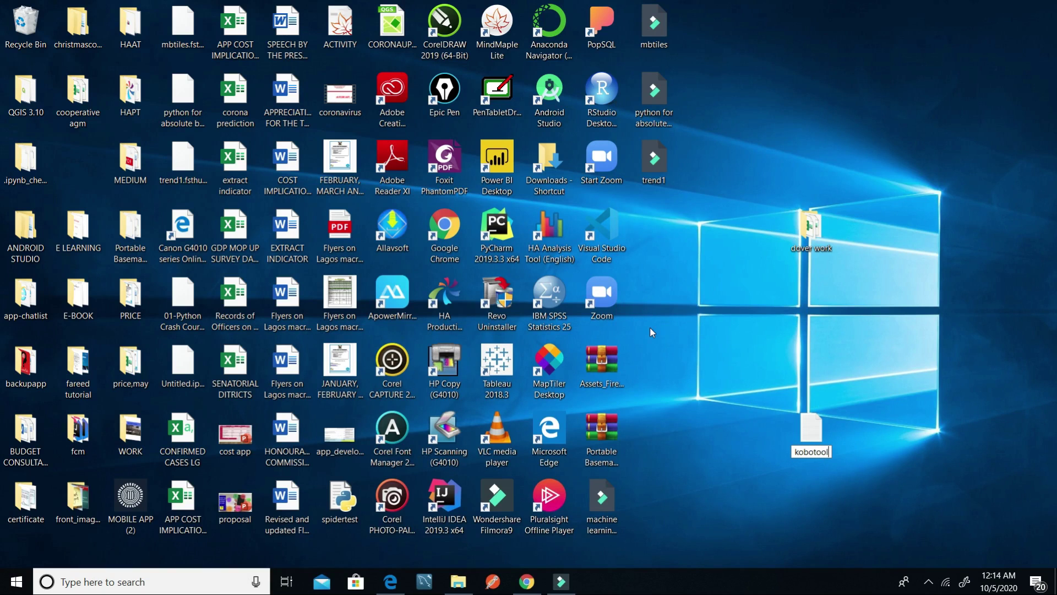
{"action": "key", "text": "Return"}
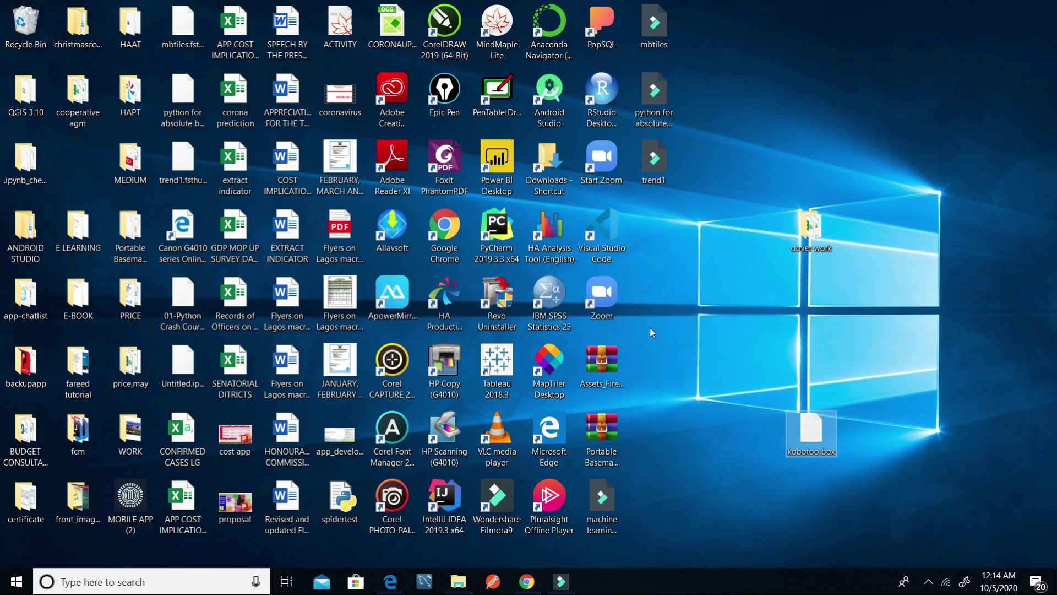
{"action": "key", "text": "Return"}
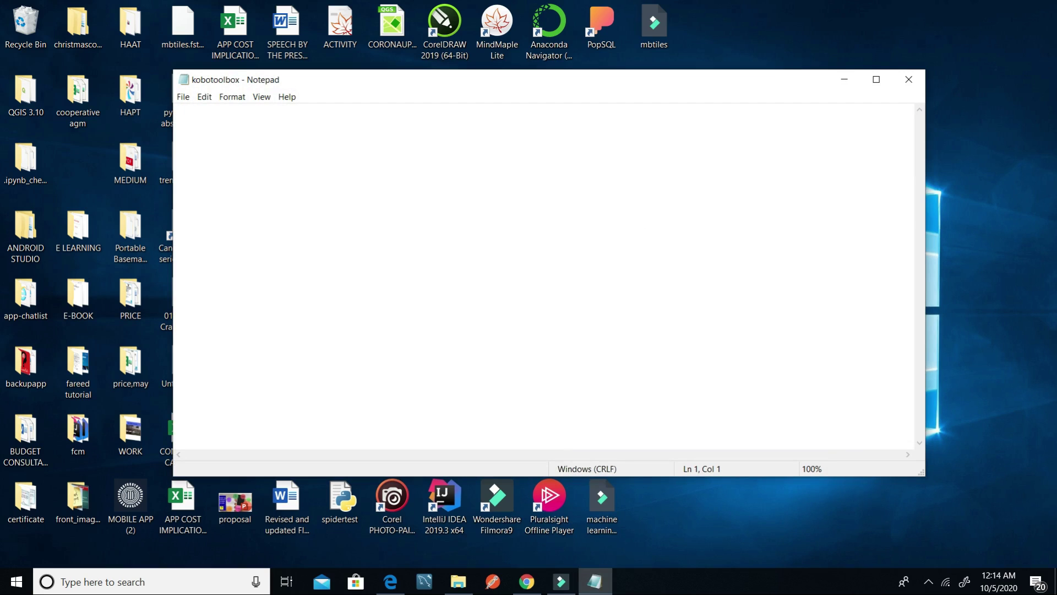
{"action": "key", "text": "ctrl+v"}
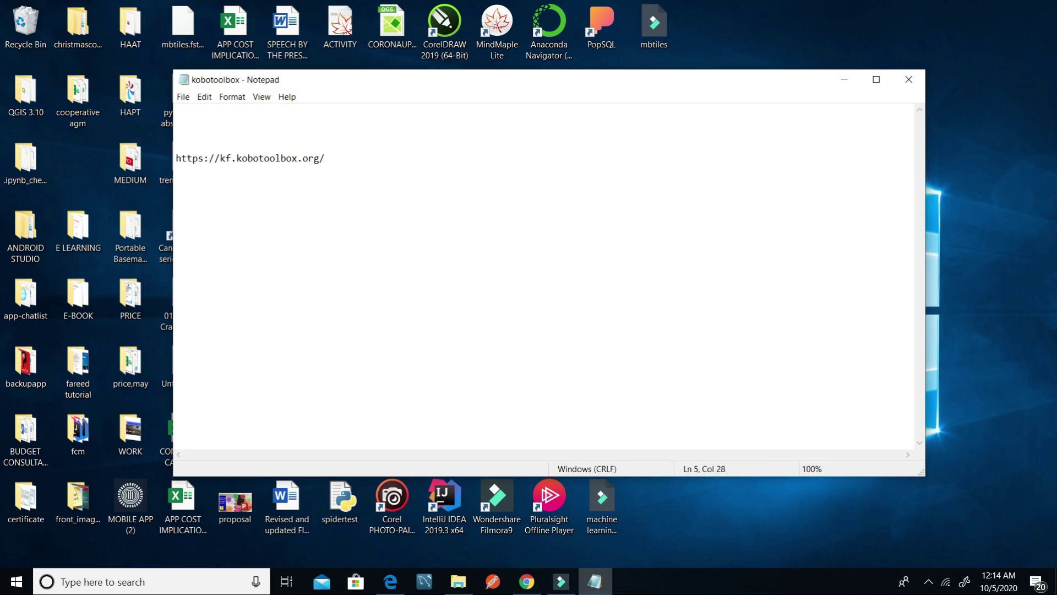
{"action": "left_click", "coordinate": [844, 80]}
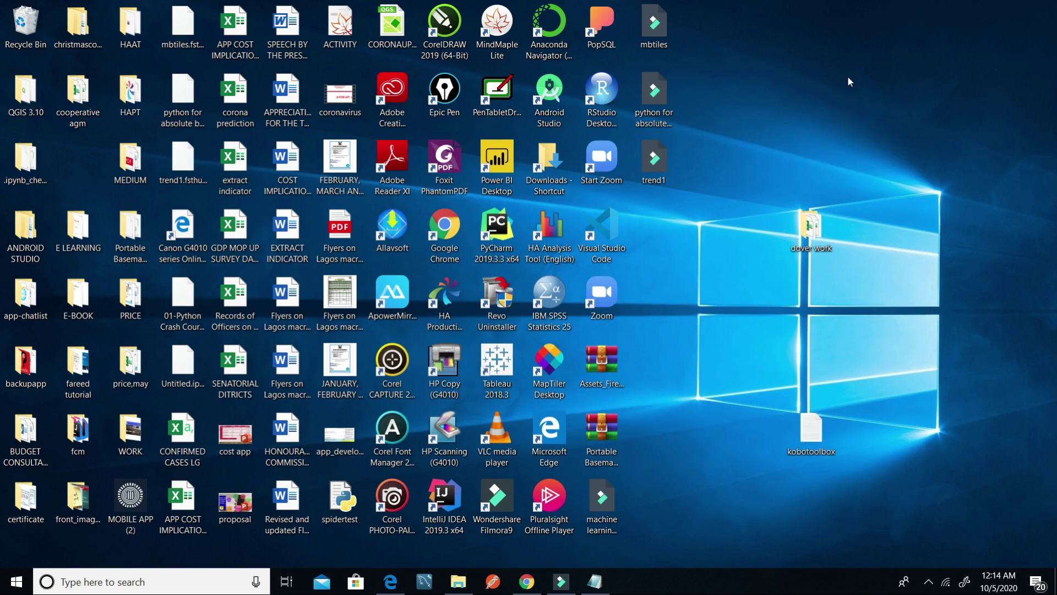
Load the kf.kobotoolbox.org/token page and select the account's API token
{"action": "left_click", "coordinate": [527, 583]}
{"action": "left_click", "coordinate": [212, 37]}
{"action": "left_click", "coordinate": [214, 37], "text": "shift"}
{"action": "key", "text": "BackSpace"}
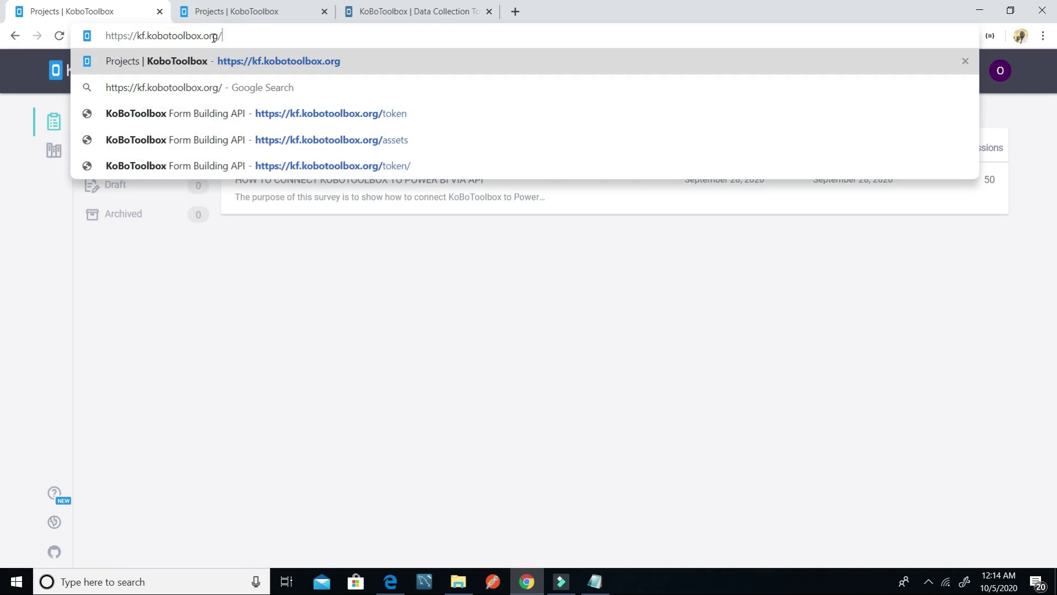
{"action": "type", "text": "tokenm"}
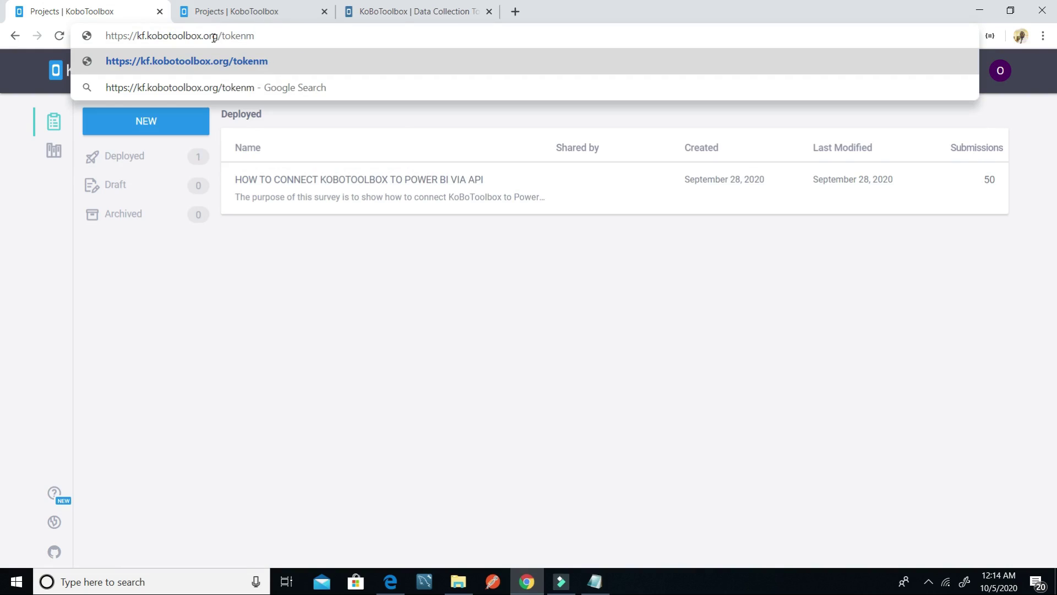
{"action": "key", "text": "BackSpace"}
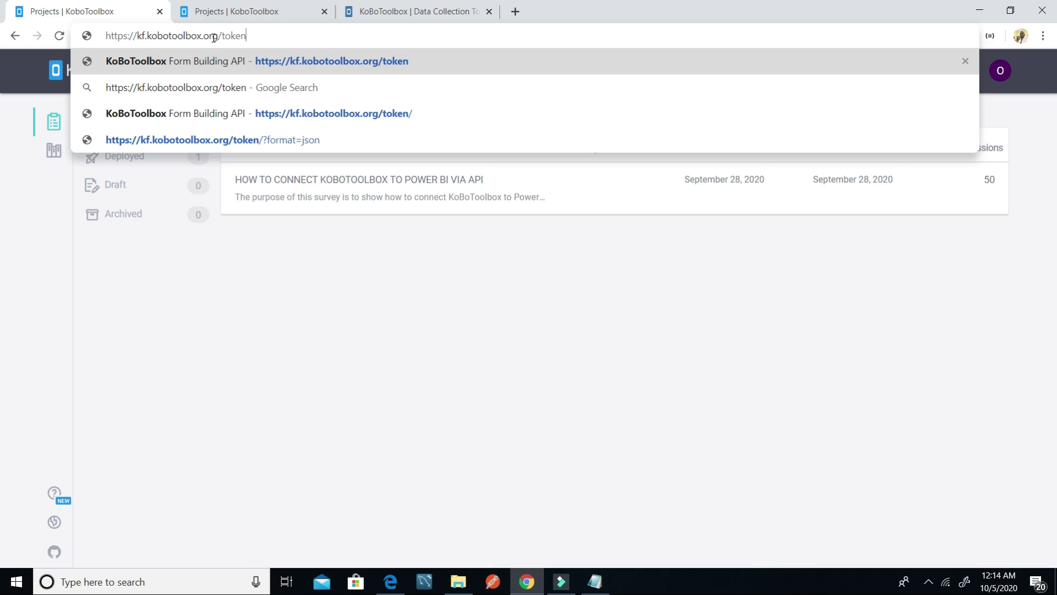
{"action": "key", "text": "Return"}
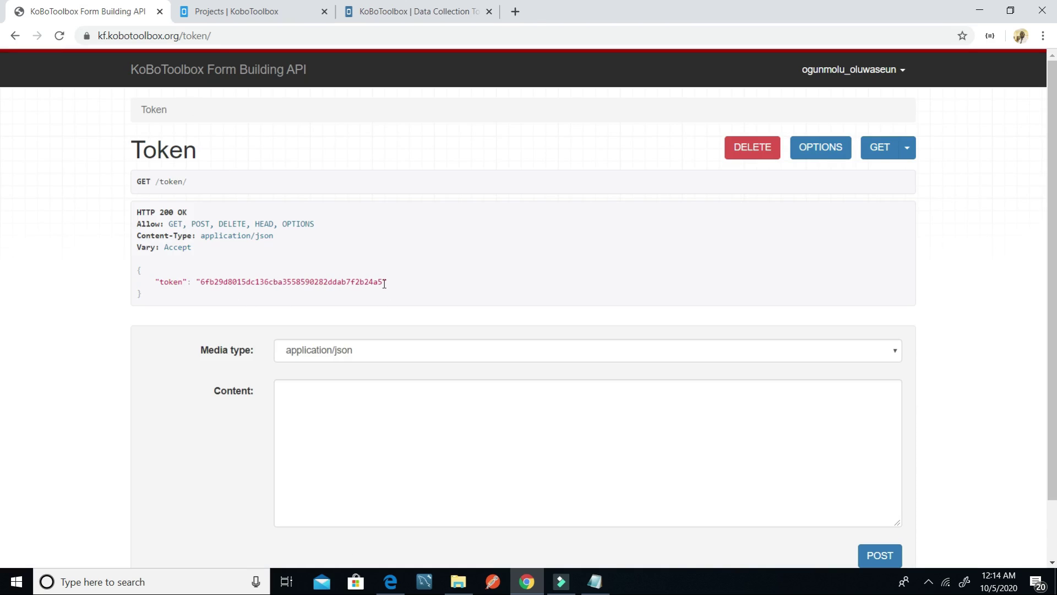
{"action": "left_click_drag", "start_coordinate": [383, 282], "coordinate": [201, 282]}
{"action": "key", "text": "ctrl+c"}
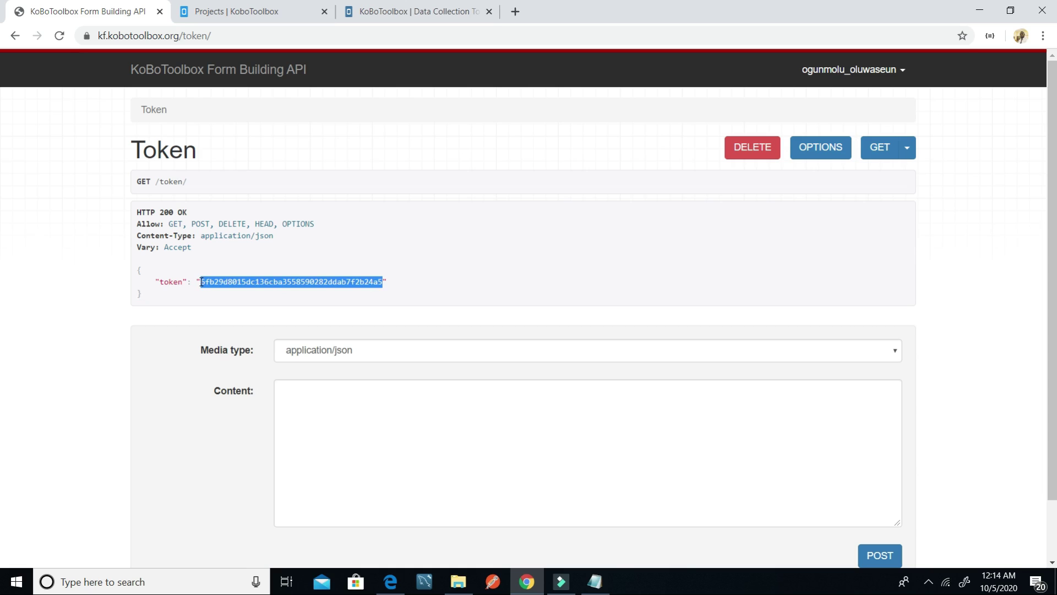
Paste the API token beneath the server address in the notes, then return to the projects list
{"action": "key", "text": "alt+Tab"}
{"action": "key", "text": "Return"}
{"action": "key", "text": "Return"}
{"action": "key", "text": "ctrl+v"}
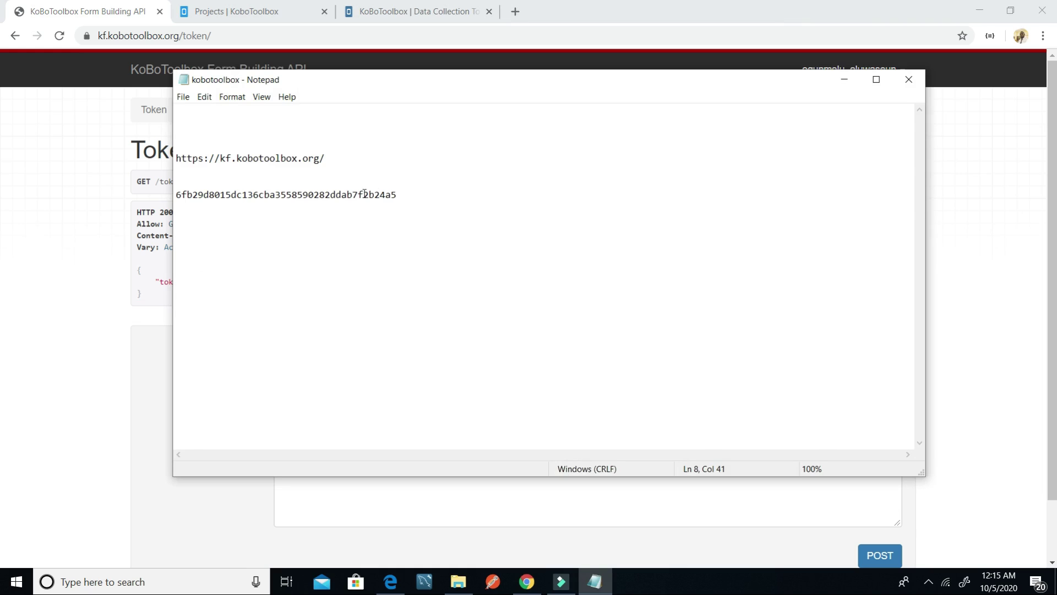
{"action": "left_click", "coordinate": [844, 79]}
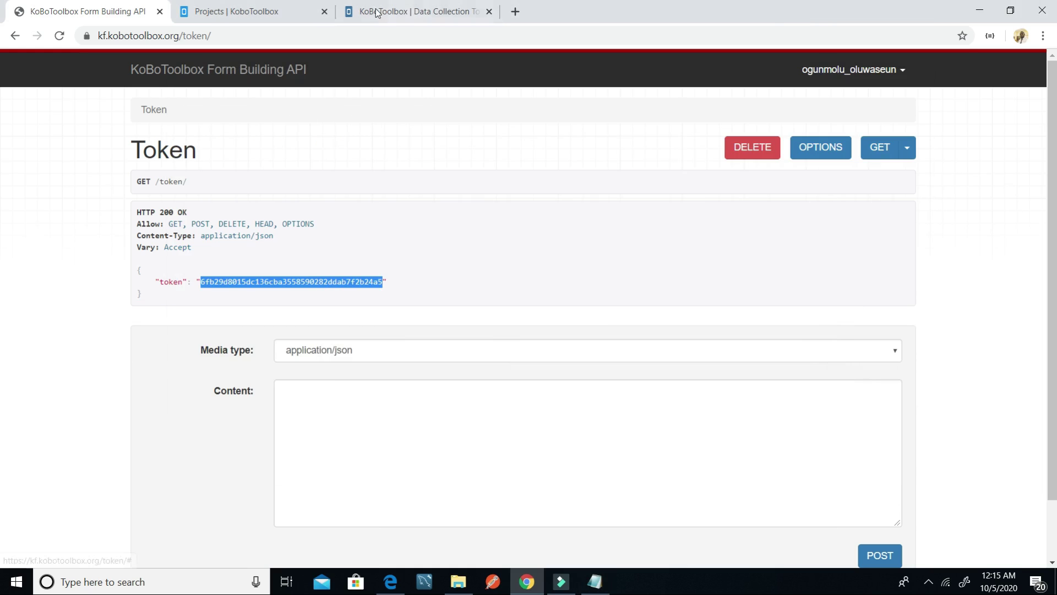
{"action": "left_click_drag", "start_coordinate": [219, 35], "coordinate": [184, 35]}
{"action": "key", "text": "BackSpace"}
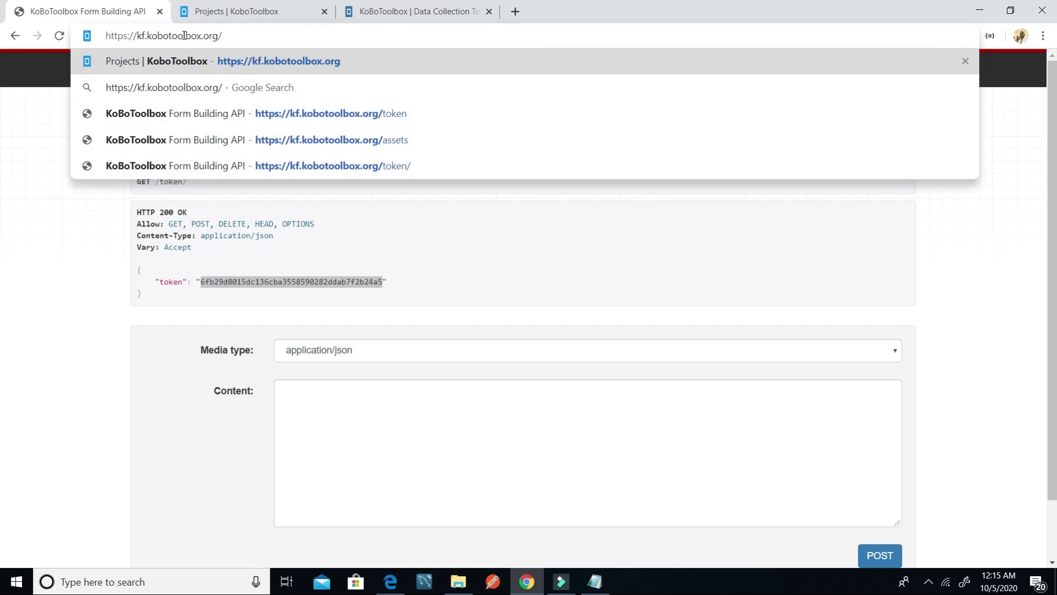
{"action": "key", "text": "Return"}
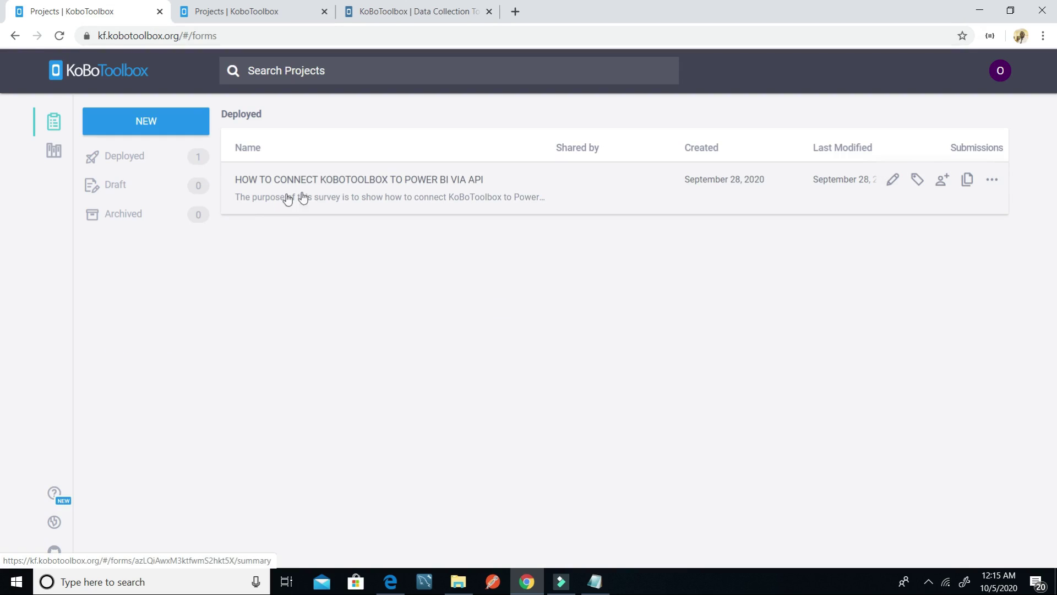
Open the survey project and paste its form ID azLQiAwxM3ktfwmS2hkt5X into the notes
{"action": "left_click", "coordinate": [383, 189]}
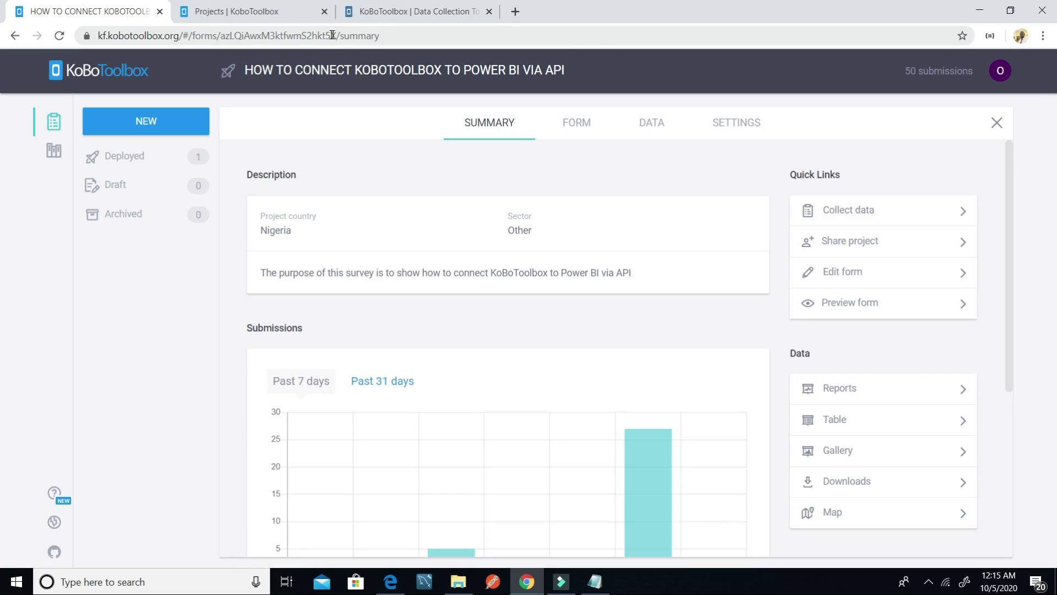
{"action": "left_click_drag", "start_coordinate": [337, 35], "coordinate": [223, 35]}
{"action": "key", "text": "ctrl+c"}
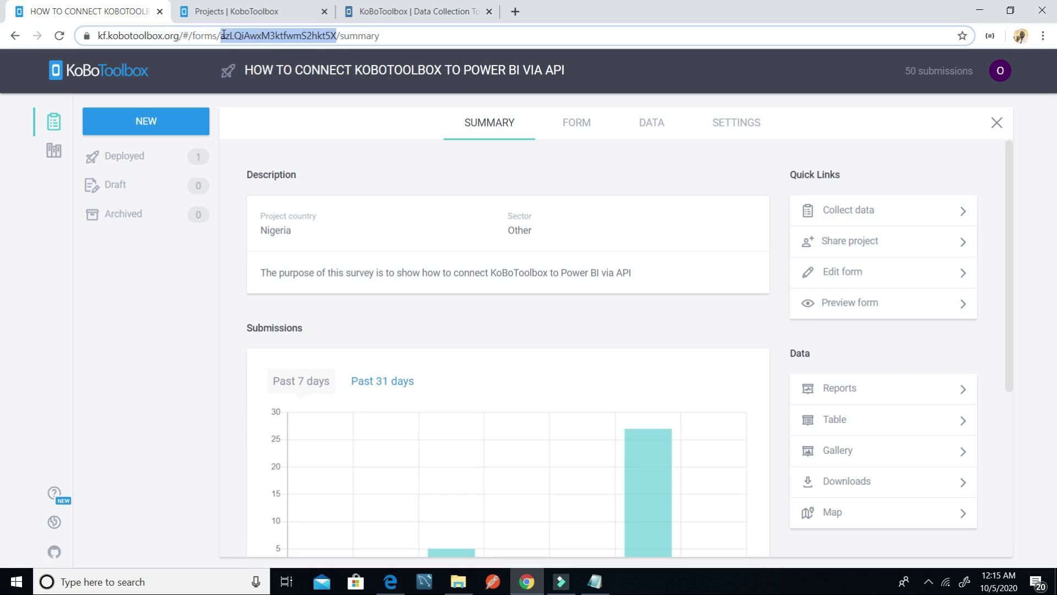
{"action": "key", "text": "alt+Tab"}
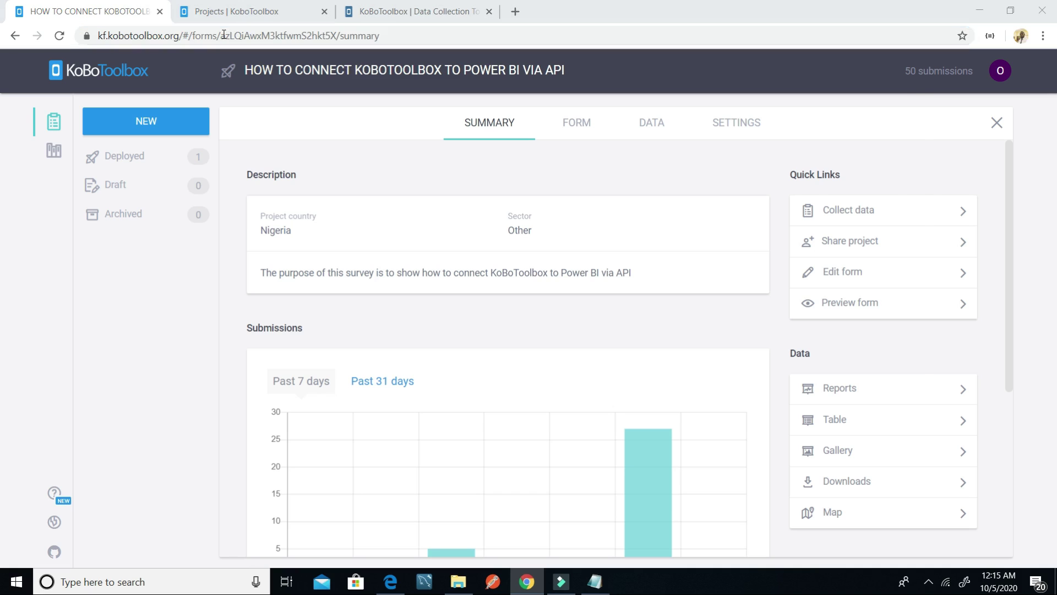
{"action": "key", "text": "Return"}
{"action": "key", "text": "Return"}
{"action": "key", "text": "Return"}
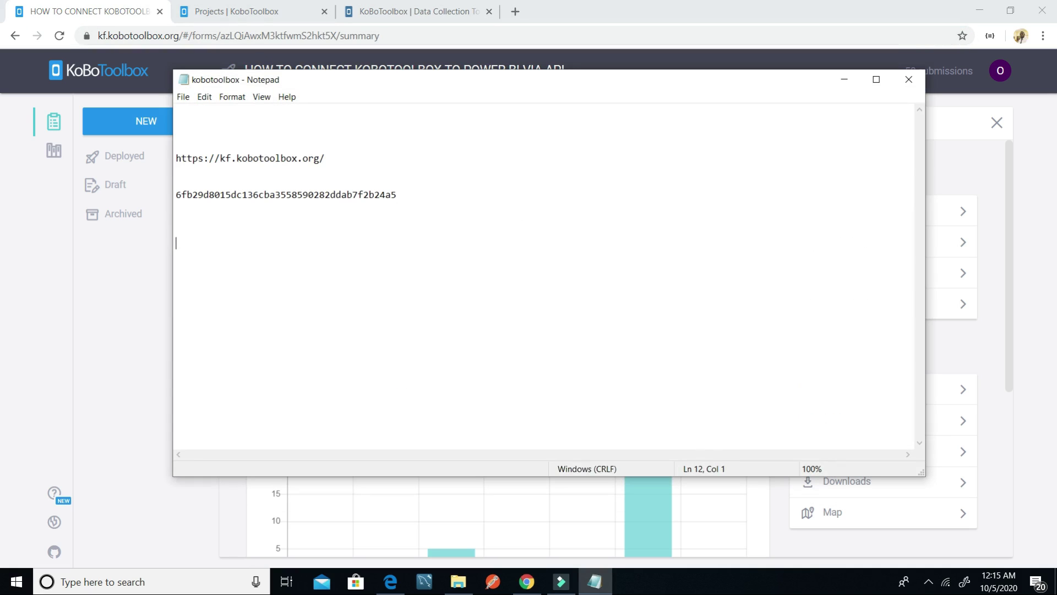
{"action": "key", "text": "ctrl+v"}
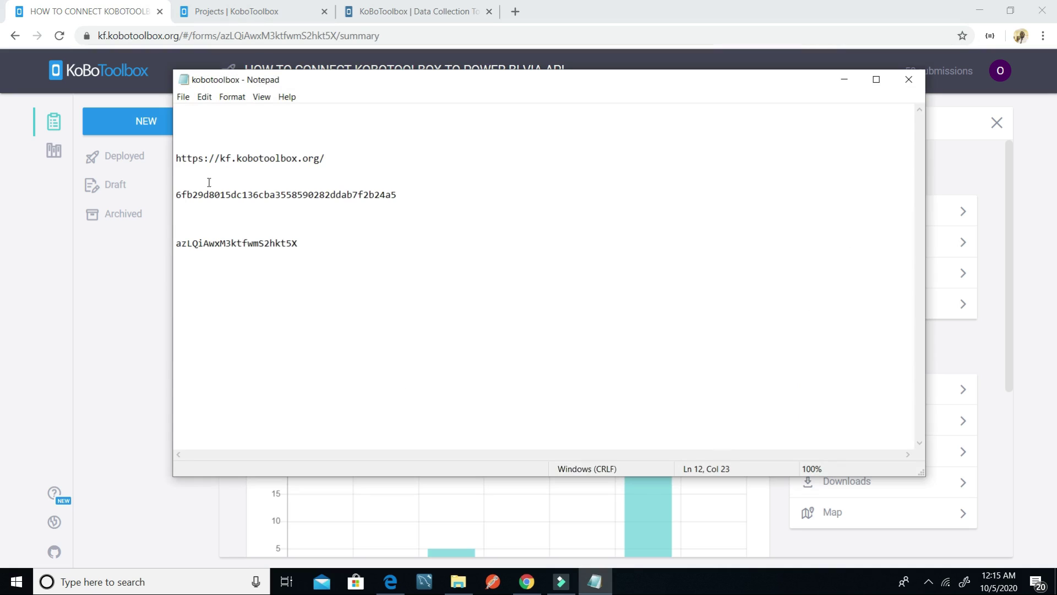
Label the API token line in the notes with the word 'token'
{"action": "left_click", "coordinate": [177, 194]}
{"action": "type", "text": "token"}
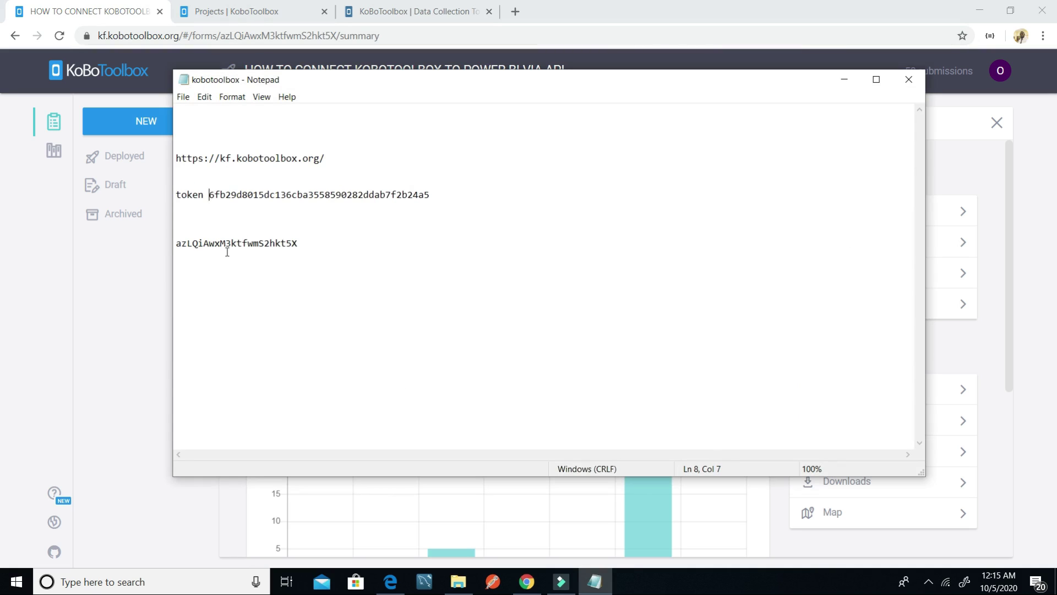
{"action": "left_click", "coordinate": [313, 246]}
{"action": "left_click", "coordinate": [343, 157]}
{"action": "left_click", "coordinate": [390, 581]}
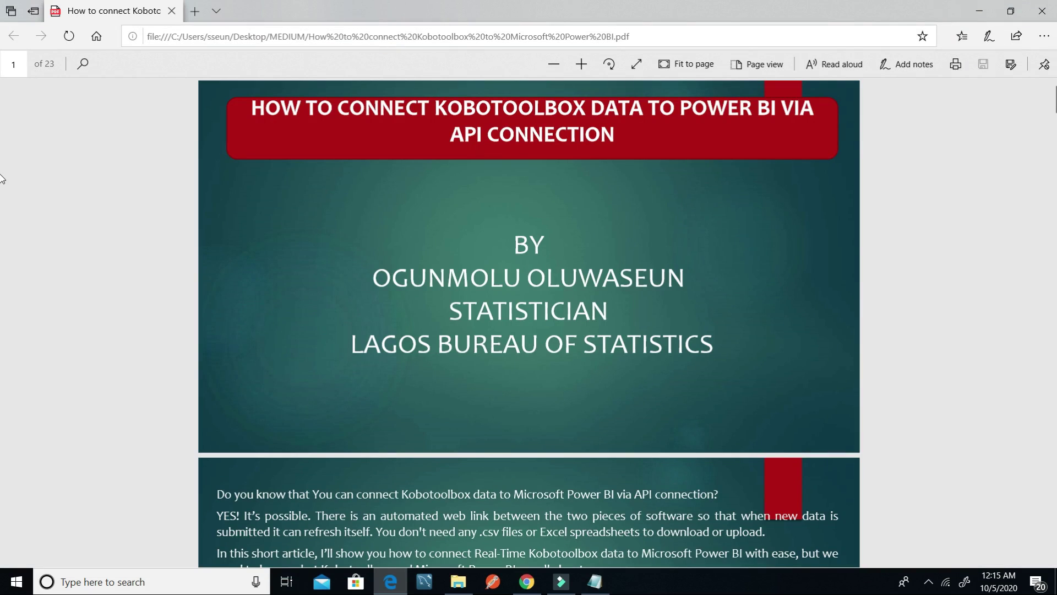
{"action": "scroll", "coordinate": [1, 180], "scroll_direction": "down", "scroll_amount": 15}
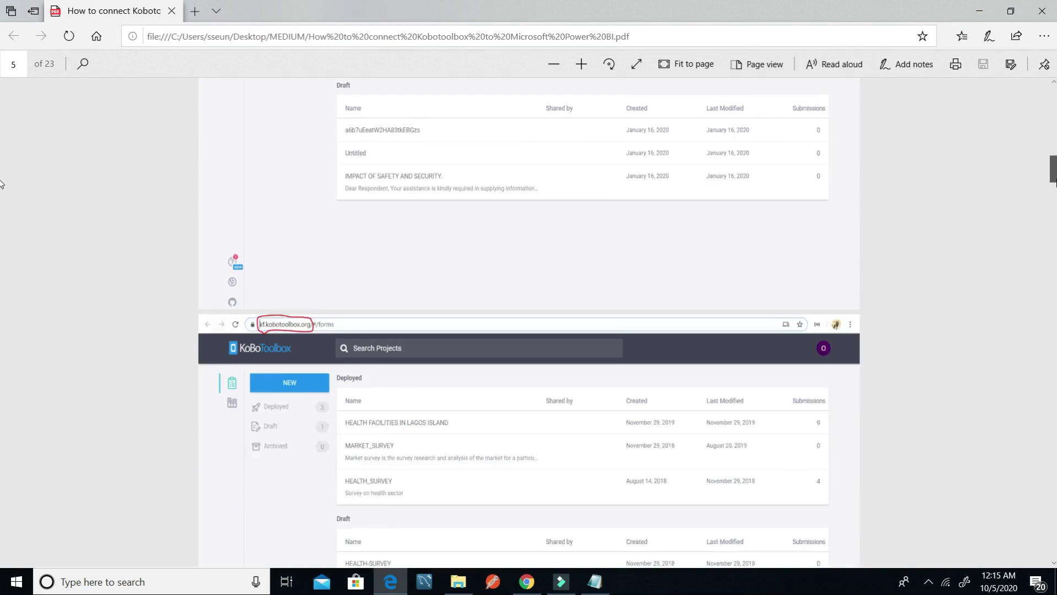
{"action": "scroll", "coordinate": [1052, 215], "scroll_direction": "down", "scroll_amount": 6}
{"action": "scroll", "coordinate": [1053, 220], "scroll_direction": "up", "scroll_amount": 2}
{"action": "left_click_drag", "start_coordinate": [1053, 223], "coordinate": [1053, 337]}
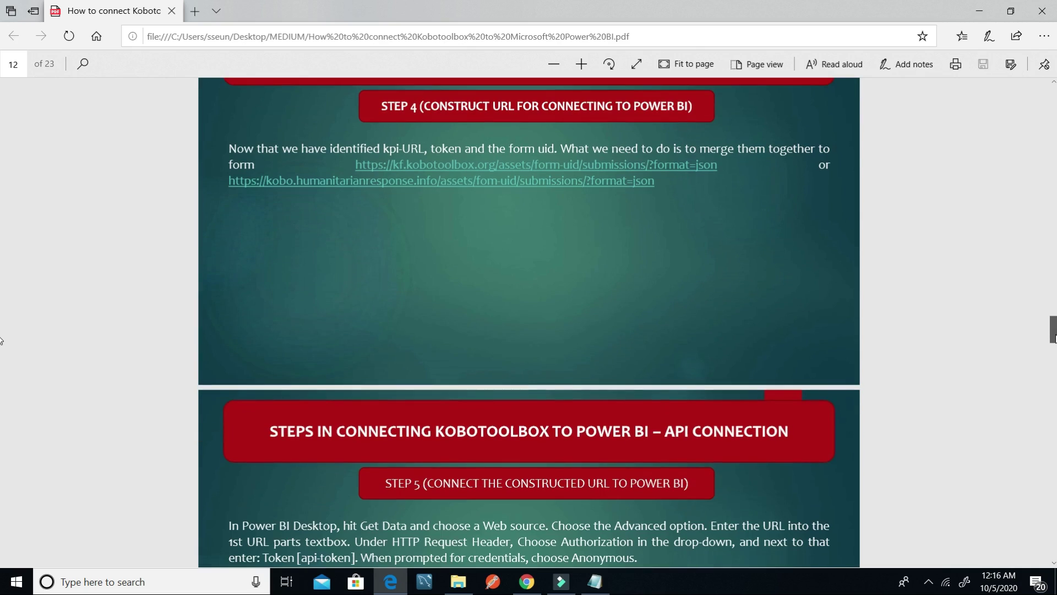
{"action": "left_click", "coordinate": [526, 581]}
{"action": "left_click", "coordinate": [595, 581]}
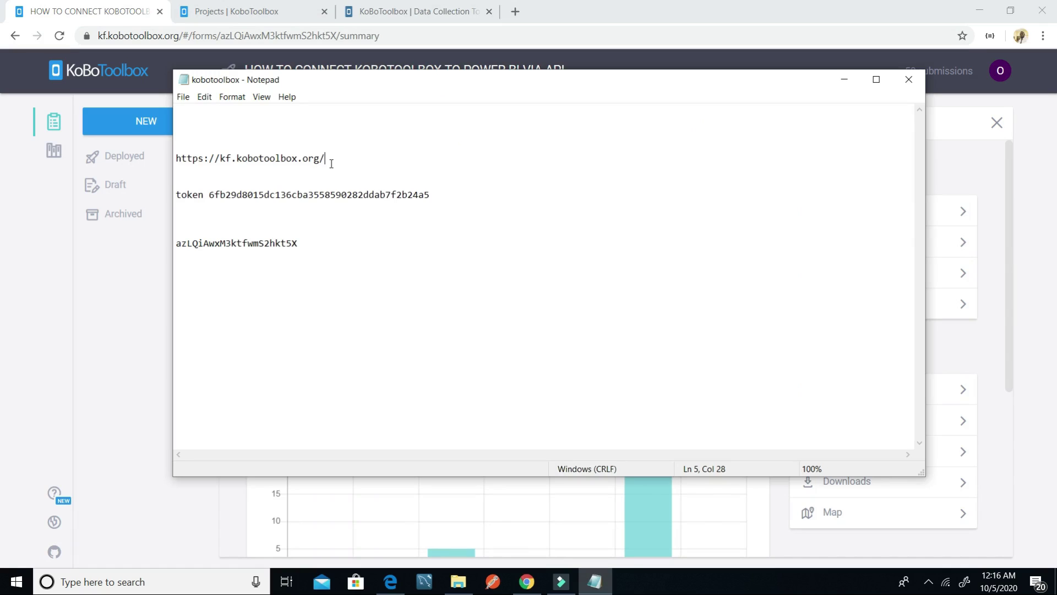
{"action": "type", "text": "assets/"}
{"action": "left_click_drag", "start_coordinate": [297, 243], "coordinate": [169, 246]}
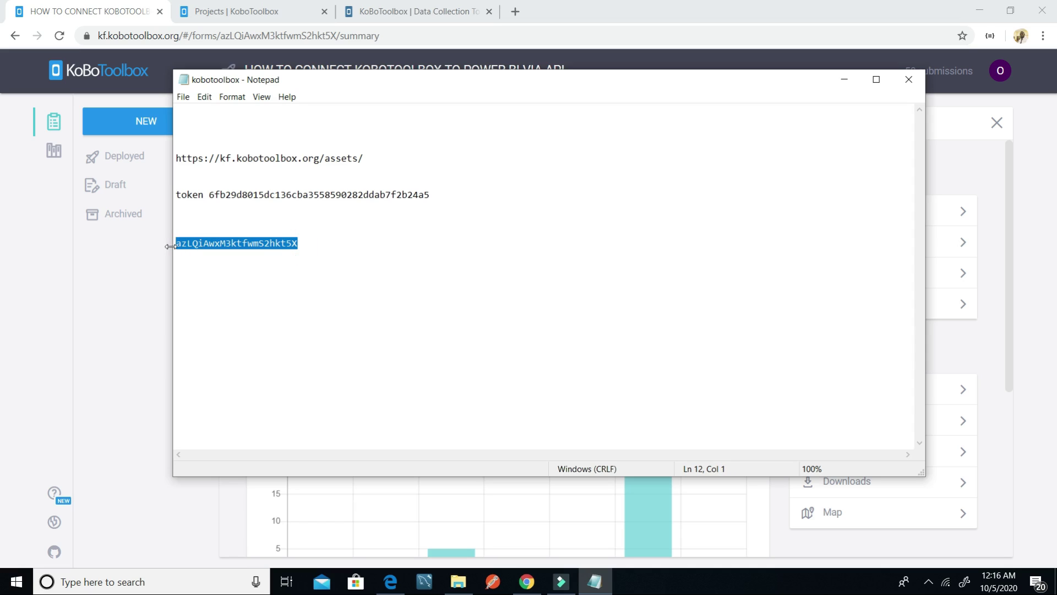
{"action": "key", "text": "ctrl+c"}
{"action": "left_click", "coordinate": [365, 159]}
{"action": "key", "text": "ctrl+v"}
{"action": "type", "text": "/submission"}
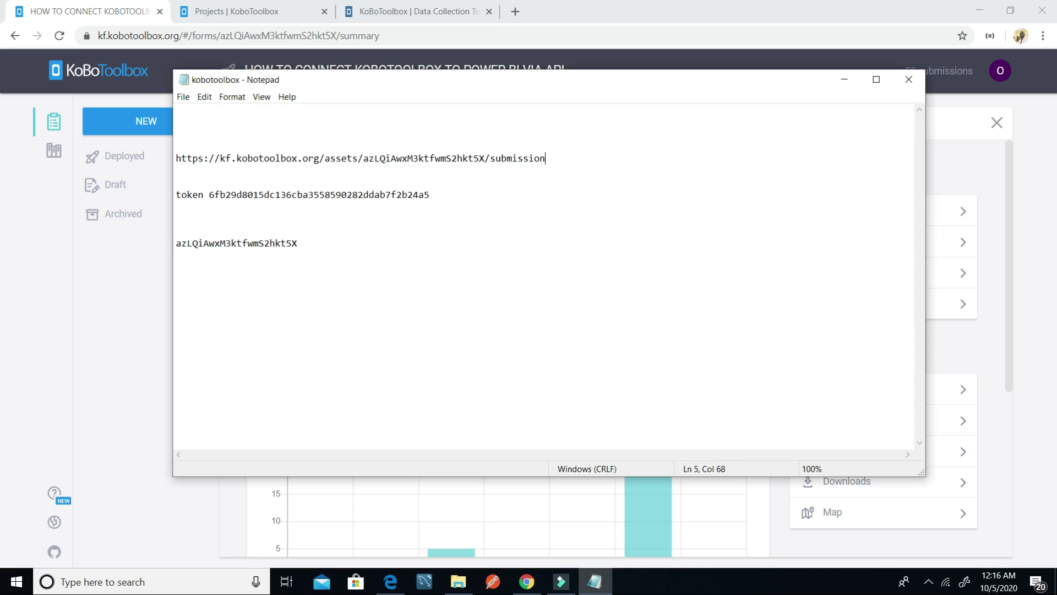
{"action": "type", "text": "s/?format=json"}
Minimise the Notepad notes and the browser window
{"action": "left_click", "coordinate": [592, 191]}
{"action": "left_click", "coordinate": [844, 79]}
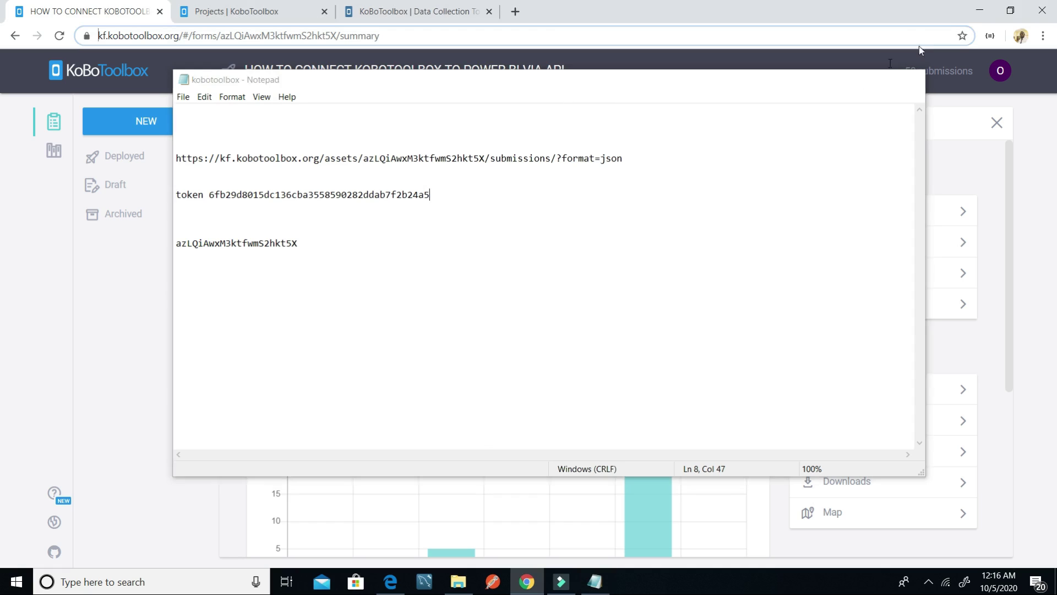
{"action": "left_click", "coordinate": [982, 13]}
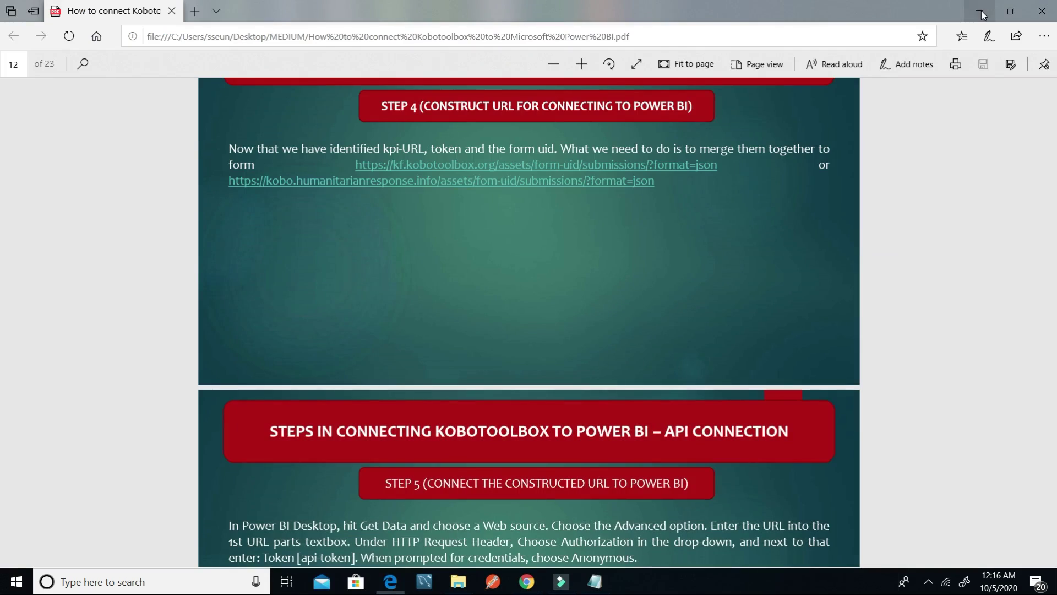
Minimise the PDF guide and launch Power BI Desktop from its desktop icon
{"action": "left_click", "coordinate": [982, 15]}
{"action": "double_click", "coordinate": [507, 152]}
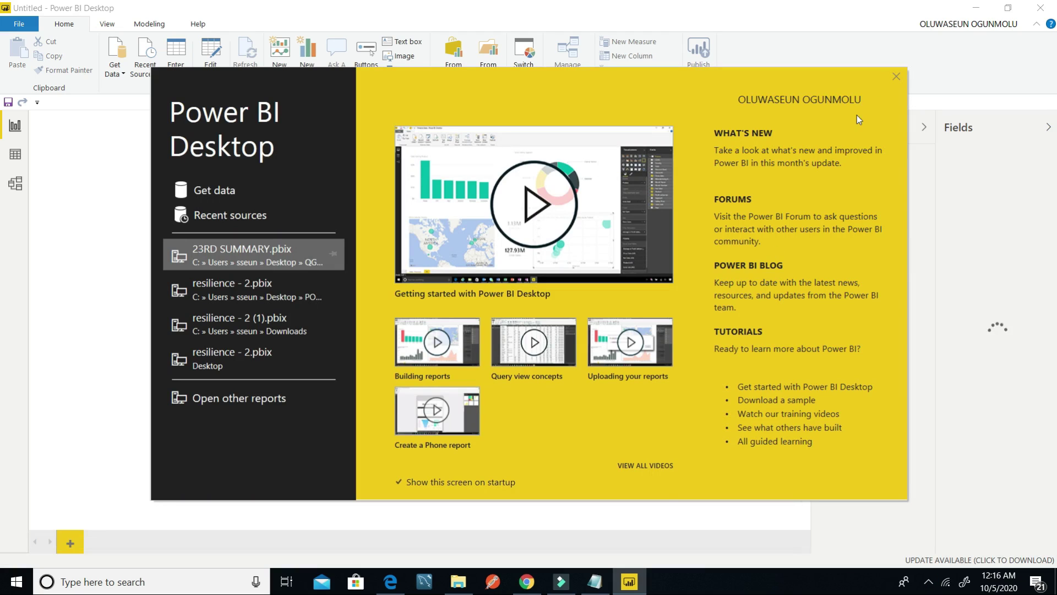
Start an advanced Web data source and paste the KoboToolbox JSON submissions URL
{"action": "left_click", "coordinate": [896, 77]}
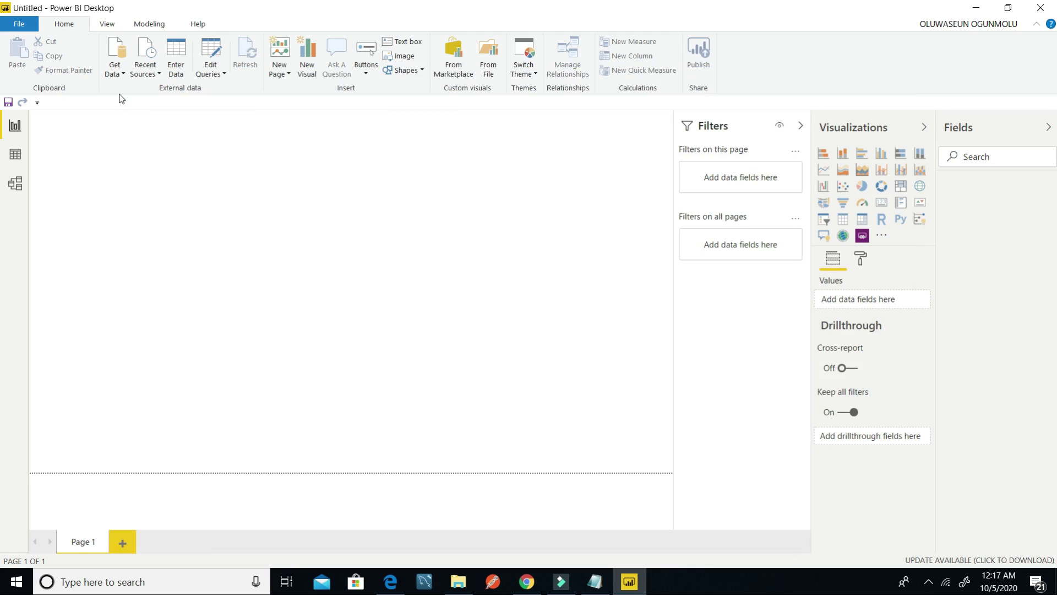
{"action": "left_click", "coordinate": [116, 74]}
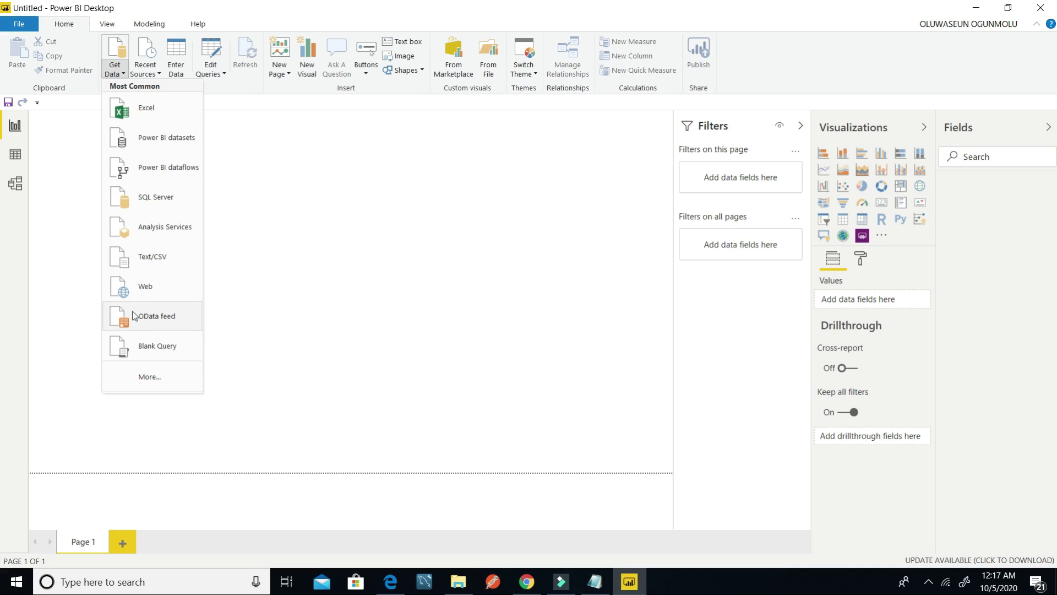
{"action": "left_click", "coordinate": [145, 295]}
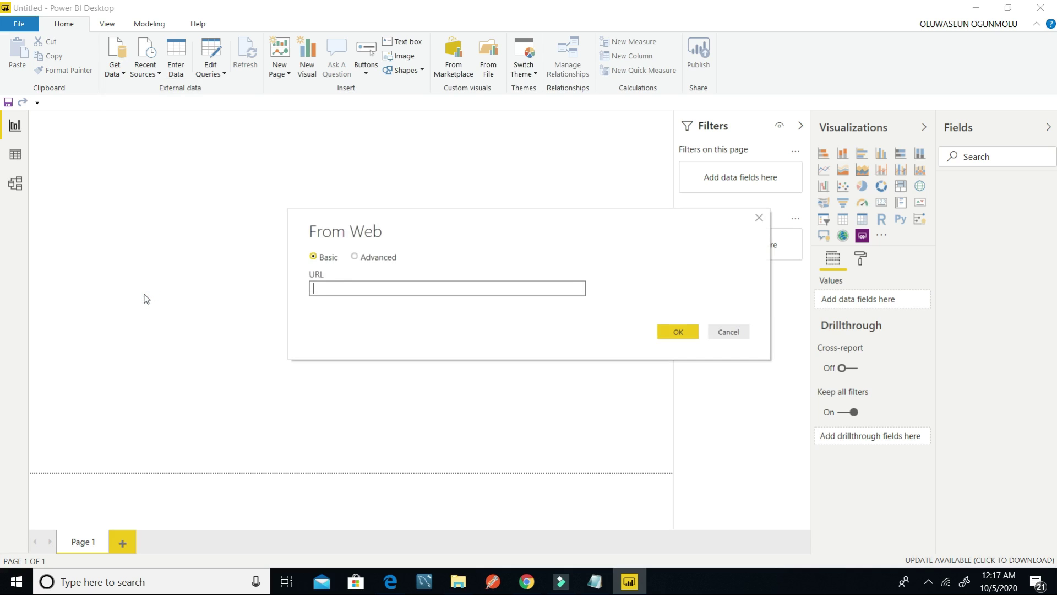
{"action": "left_click", "coordinate": [353, 256]}
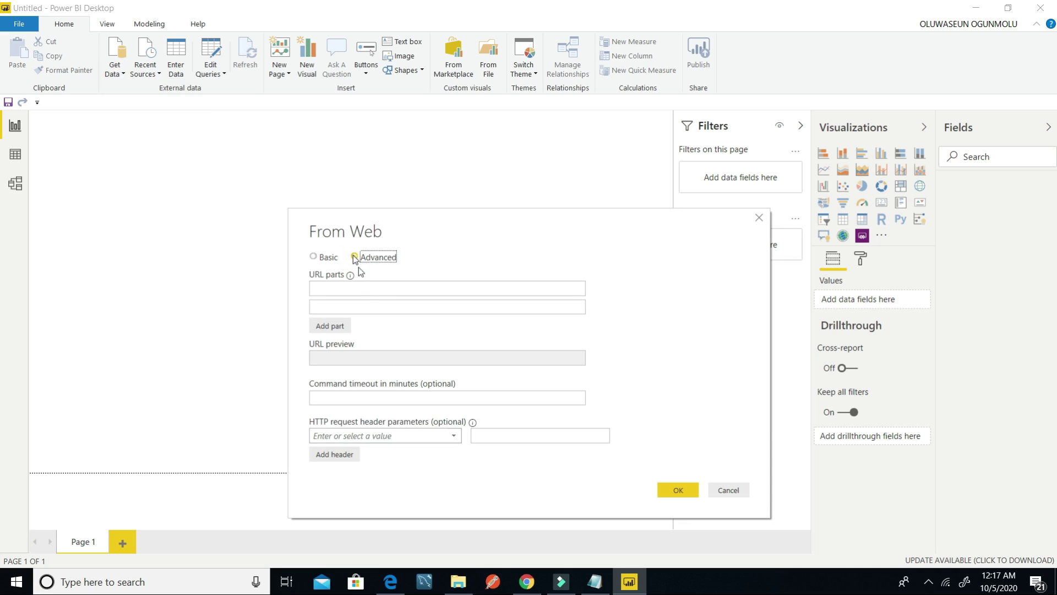
{"action": "left_click", "coordinate": [596, 582]}
{"action": "left_click_drag", "start_coordinate": [622, 158], "coordinate": [134, 163]}
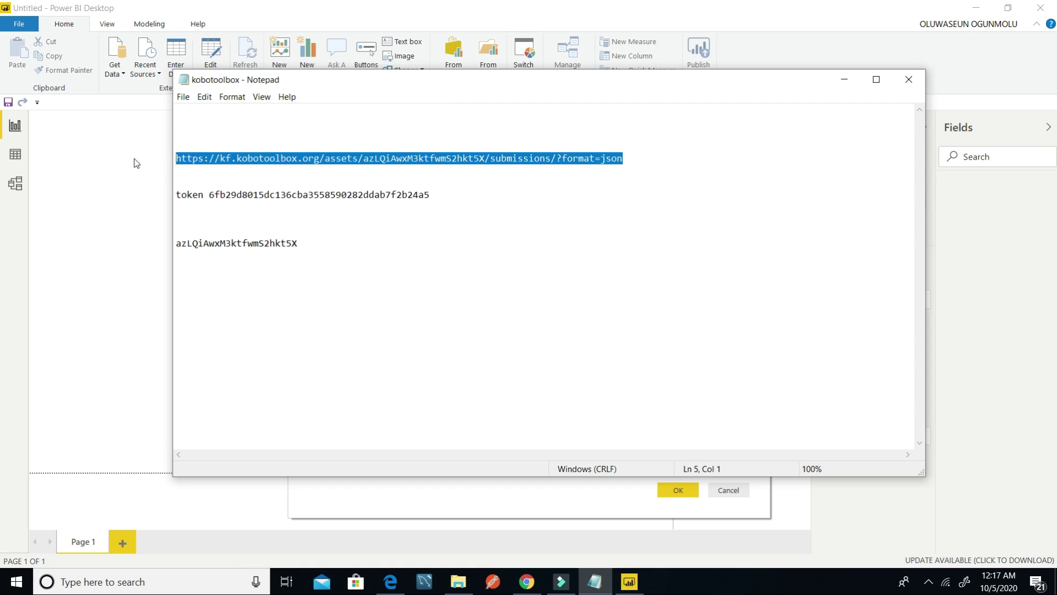
{"action": "key", "text": "alt+Tab"}
{"action": "left_click", "coordinate": [320, 287]}
{"action": "key", "text": "ctrl+v"}
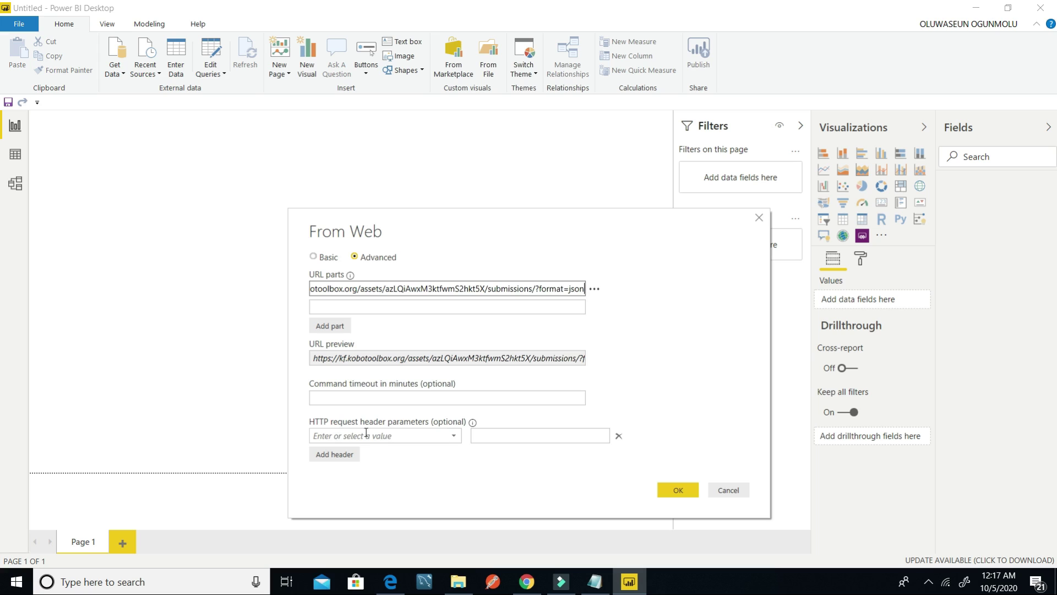
Add an Authorization header of 'Token' plus the API token, and load the data
{"action": "left_click", "coordinate": [452, 436]}
{"action": "left_click", "coordinate": [332, 229]}
{"action": "left_click", "coordinate": [495, 435]}
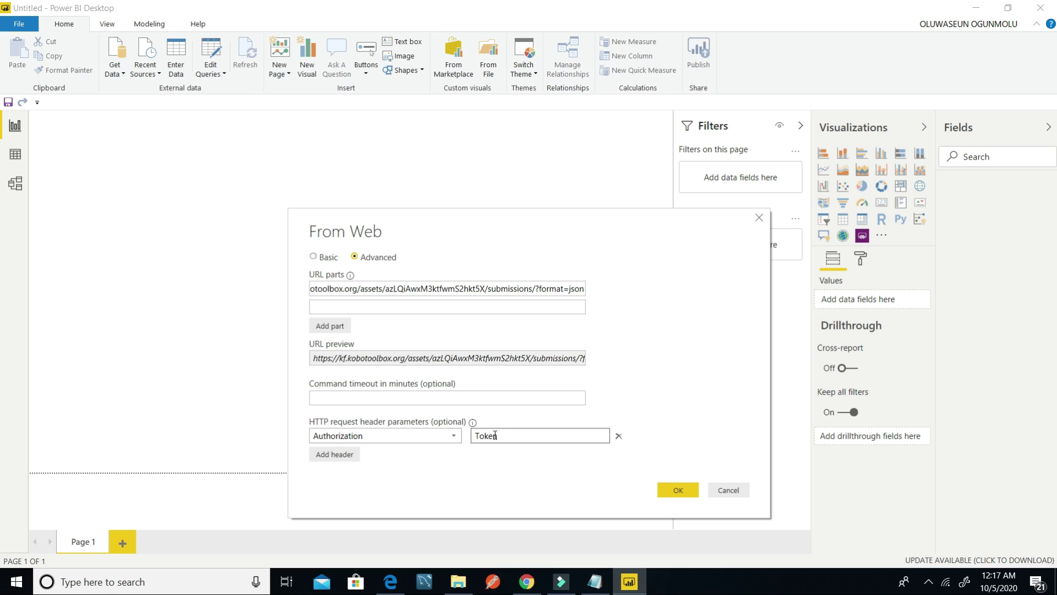
{"action": "left_click", "coordinate": [595, 581]}
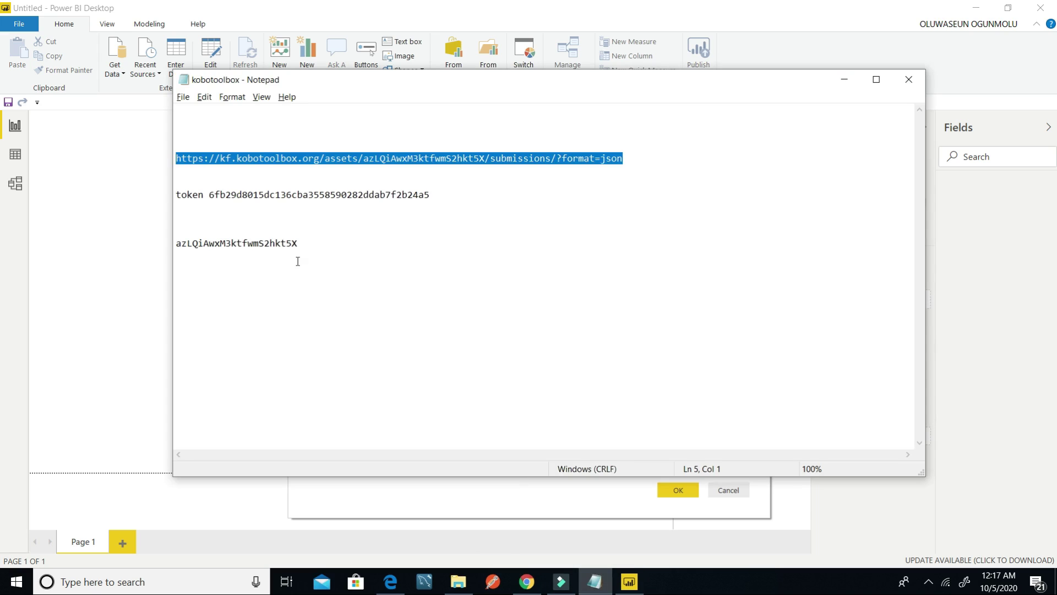
{"action": "left_click_drag", "start_coordinate": [430, 197], "coordinate": [255, 197]}
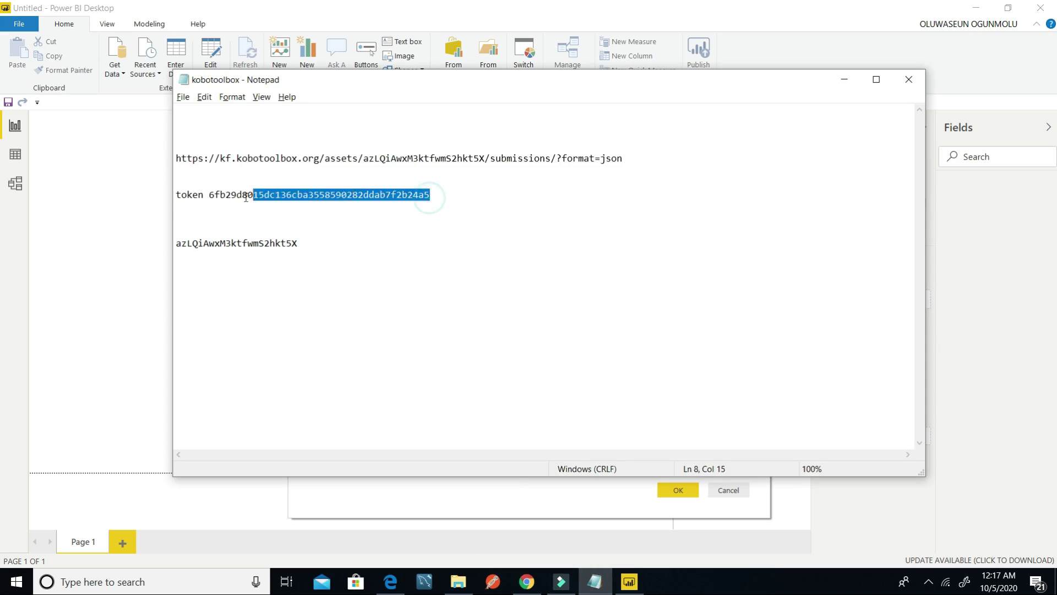
{"action": "double_click", "coordinate": [209, 197]}
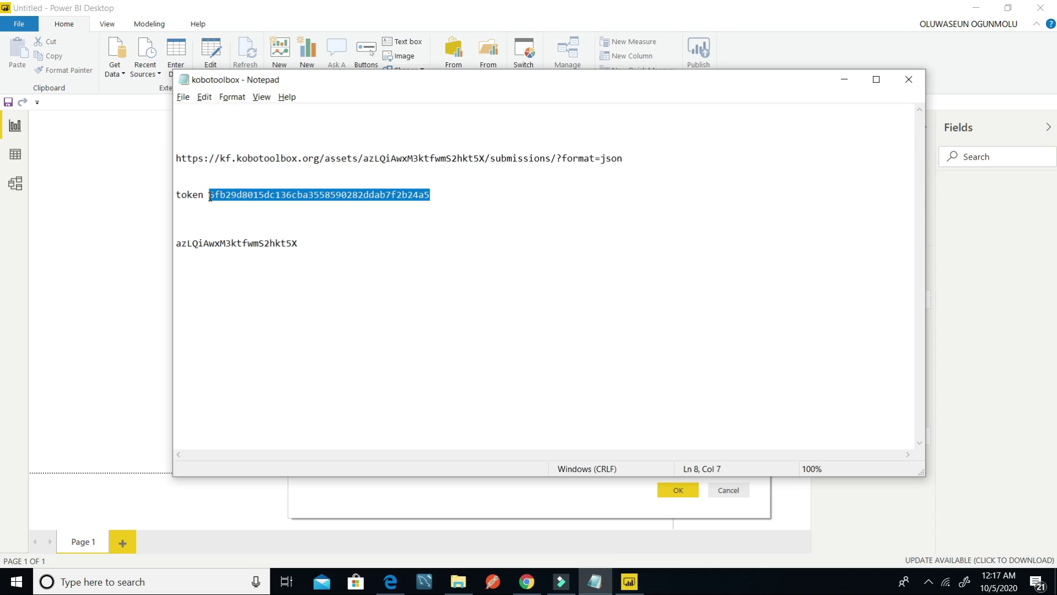
{"action": "key", "text": "alt+Tab"}
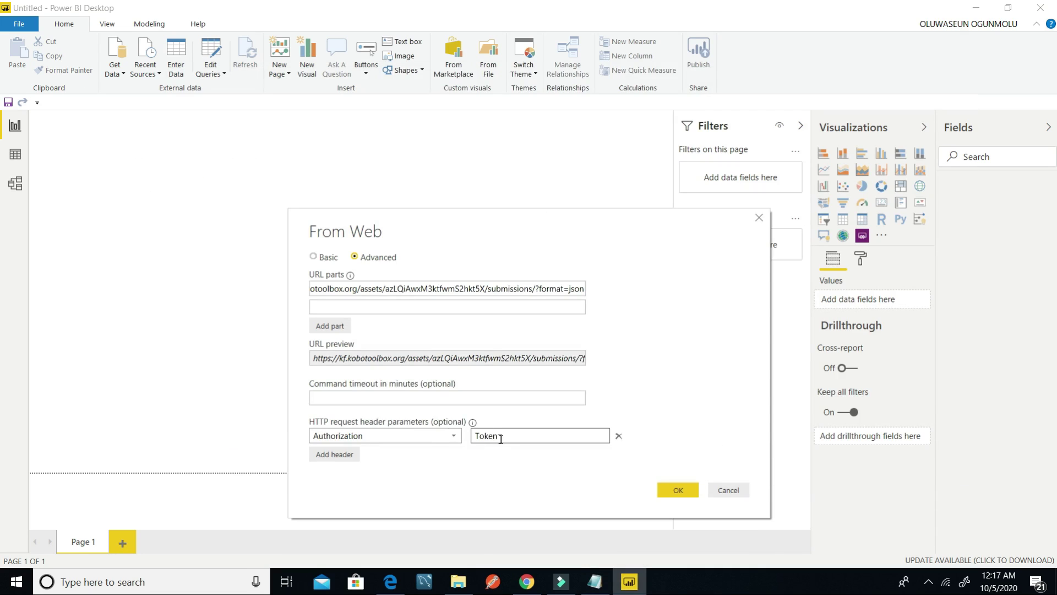
{"action": "key", "text": "ctrl+v"}
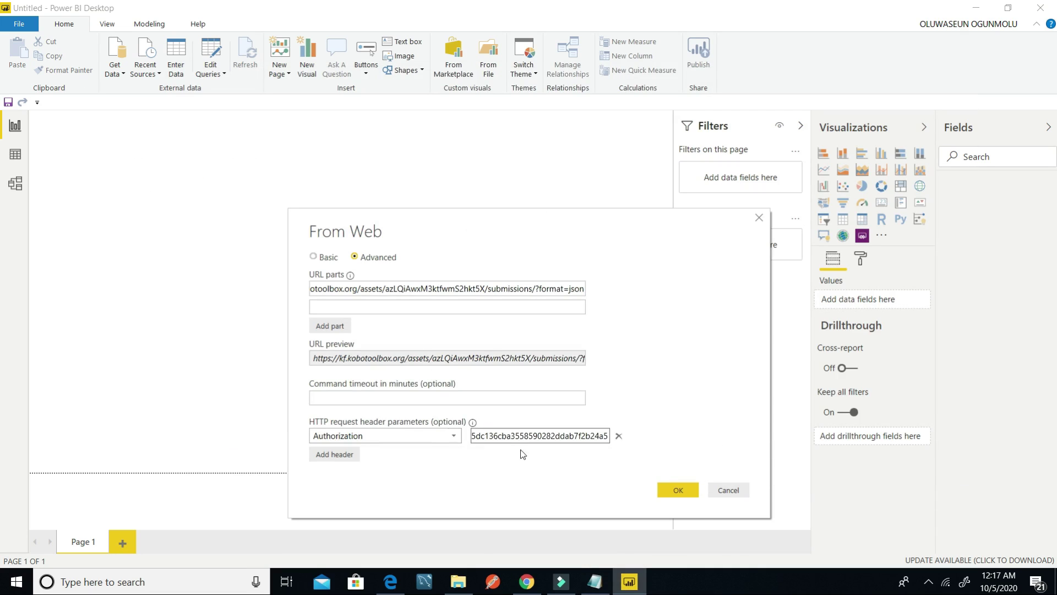
{"action": "left_click", "coordinate": [688, 494]}
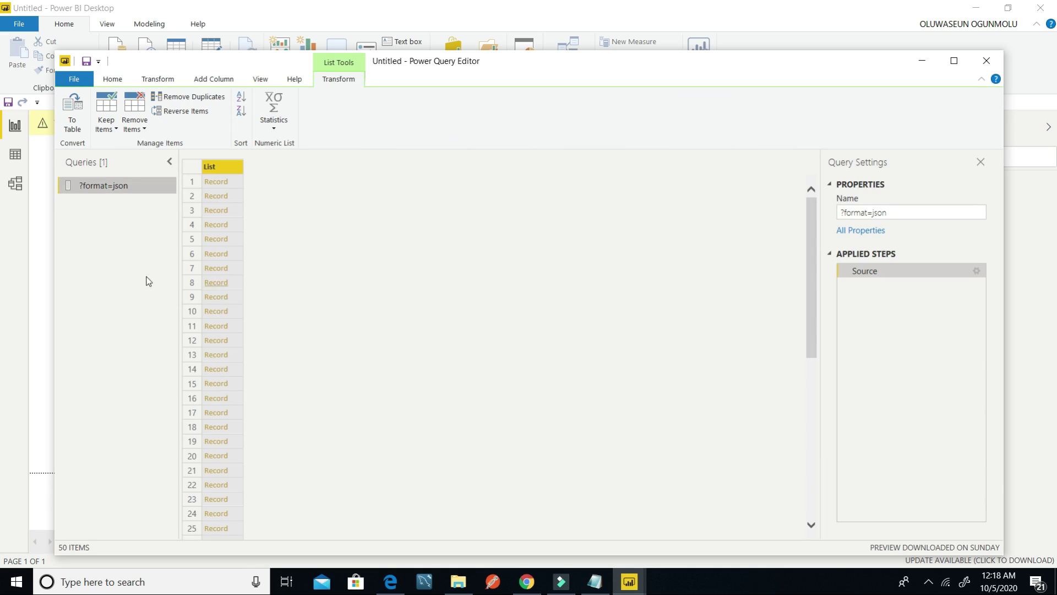
Rename the ?format=json query to kobotoolbox
{"action": "double_click", "coordinate": [89, 180]}
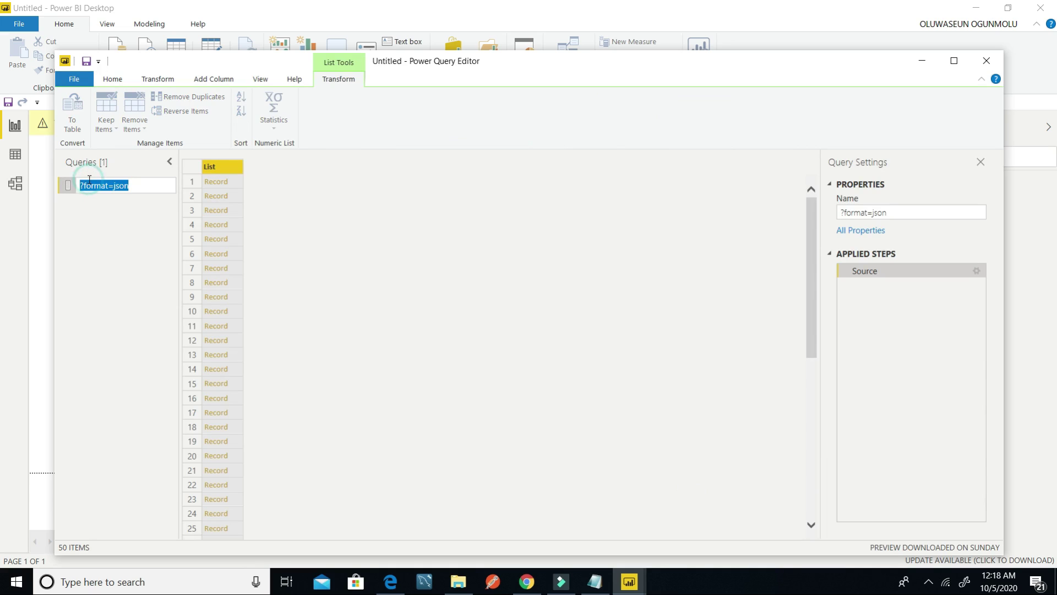
{"action": "type", "text": "kobotoolbox"}
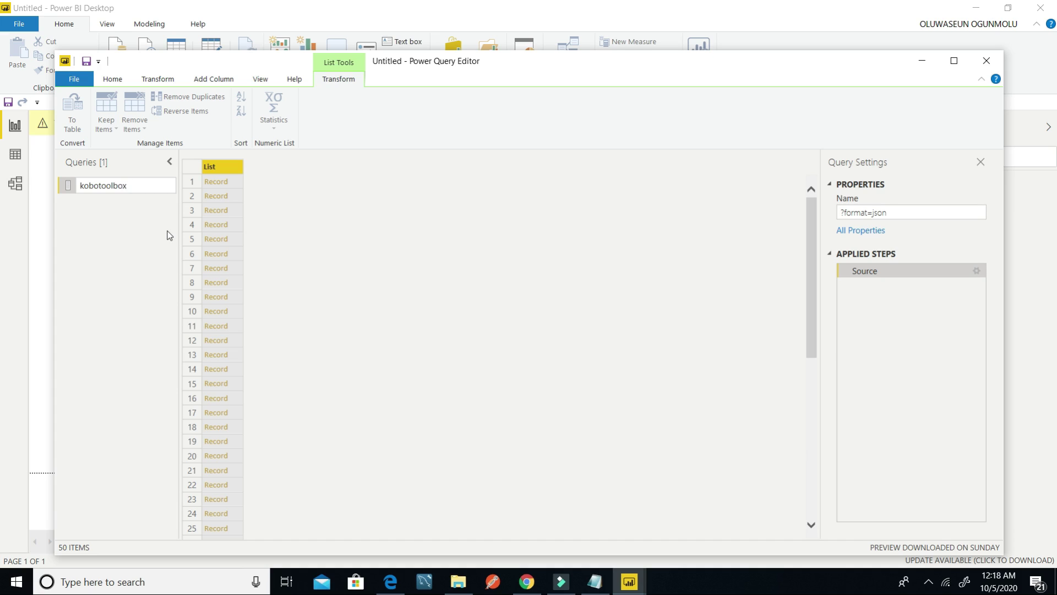
{"action": "key", "text": "Return"}
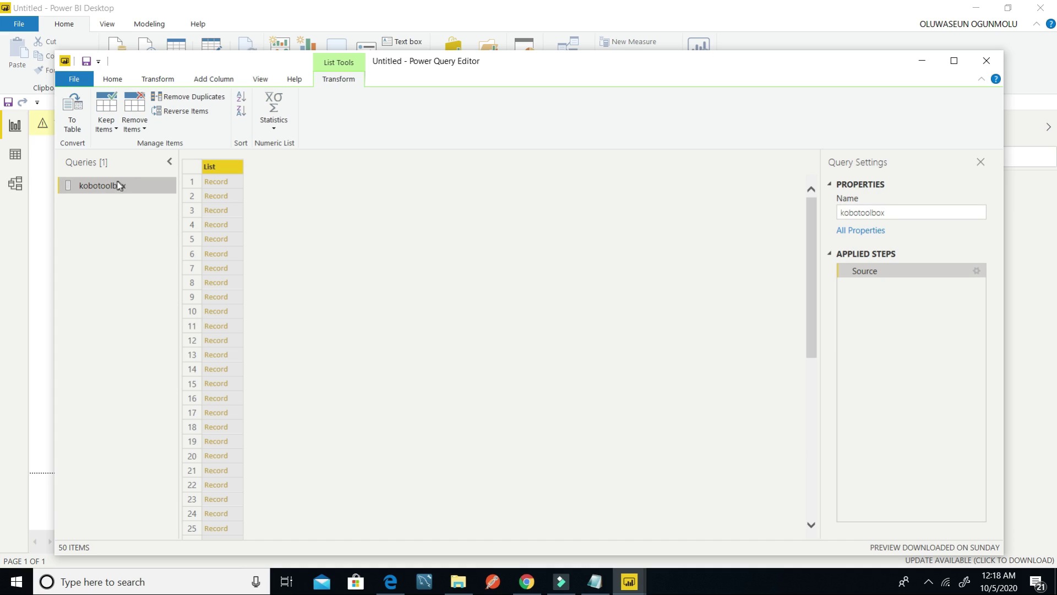
Convert the record list to a table and expand Column1 without original-name prefixes
{"action": "left_click", "coordinate": [82, 125]}
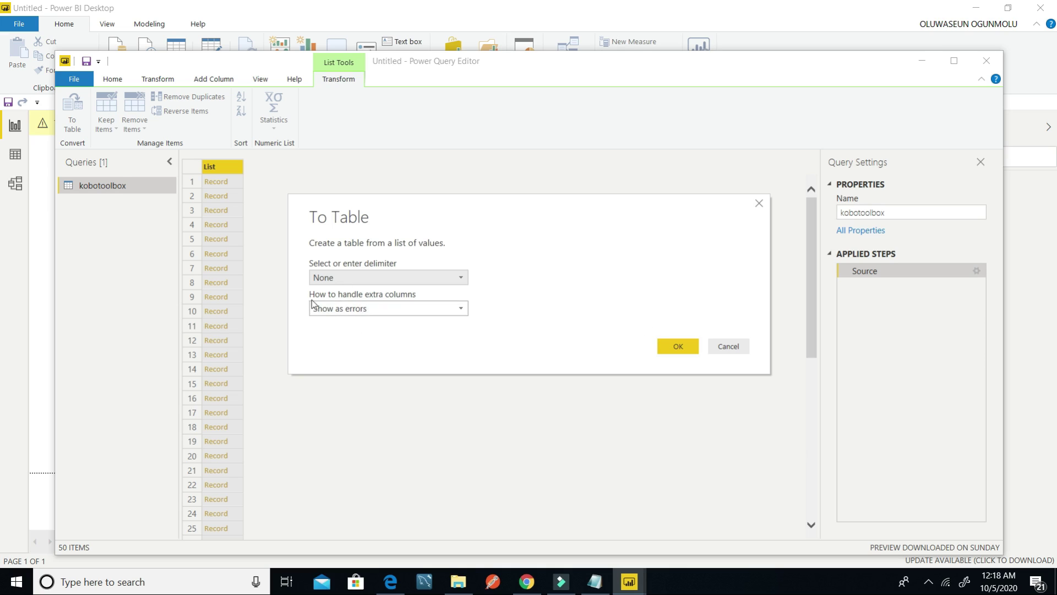
{"action": "left_click", "coordinate": [681, 347]}
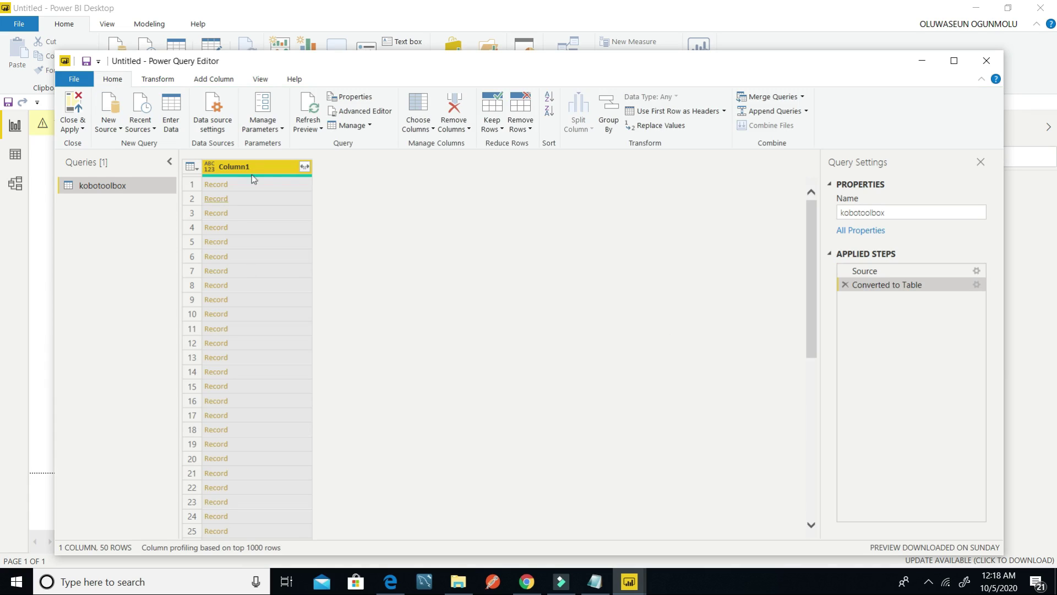
{"action": "left_click", "coordinate": [305, 167]}
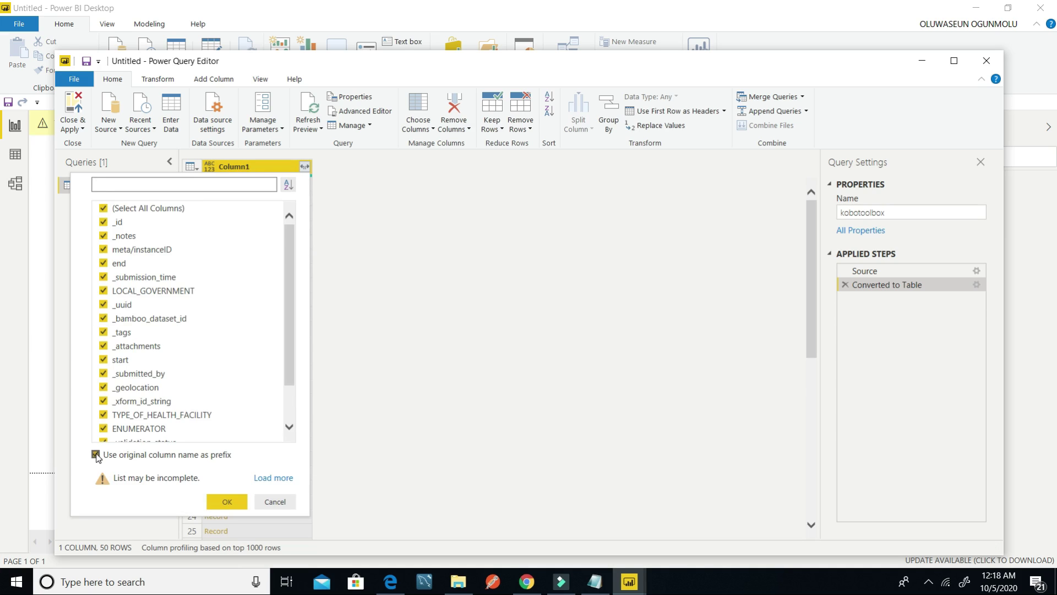
{"action": "left_click", "coordinate": [96, 455]}
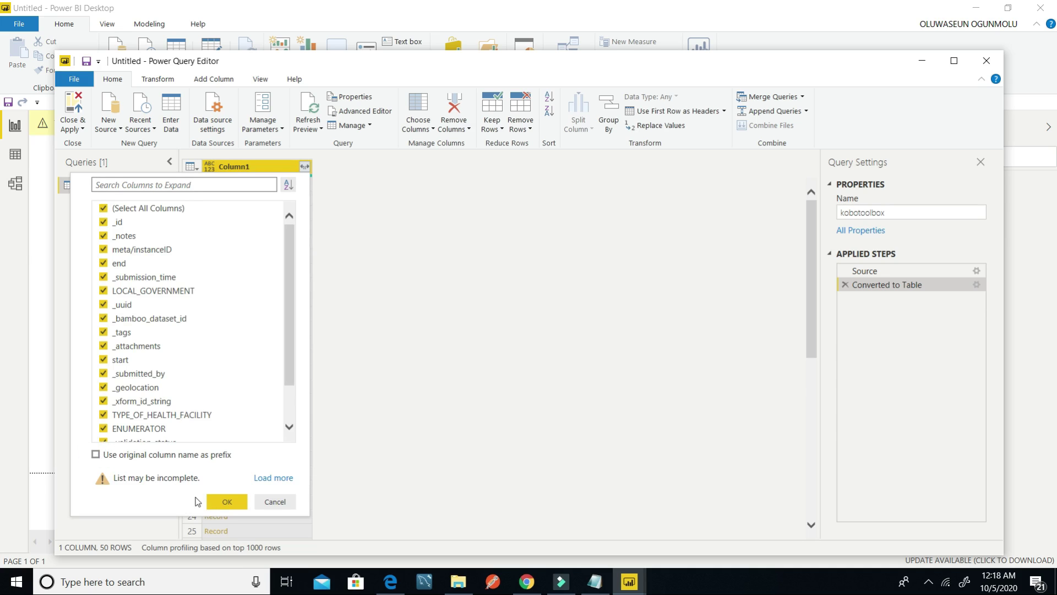
{"action": "left_click", "coordinate": [219, 504]}
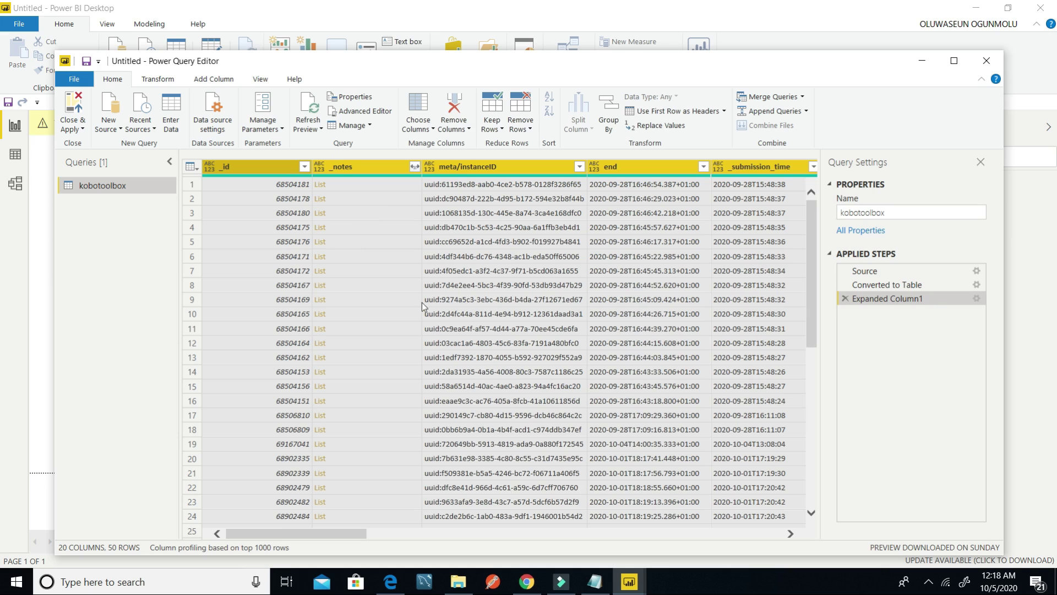
Remove the _notes, meta/instanceID, _bamboo_dataset_id, _tags, _attachments, start and _submitted_by columns
{"action": "left_click", "coordinate": [326, 524]}
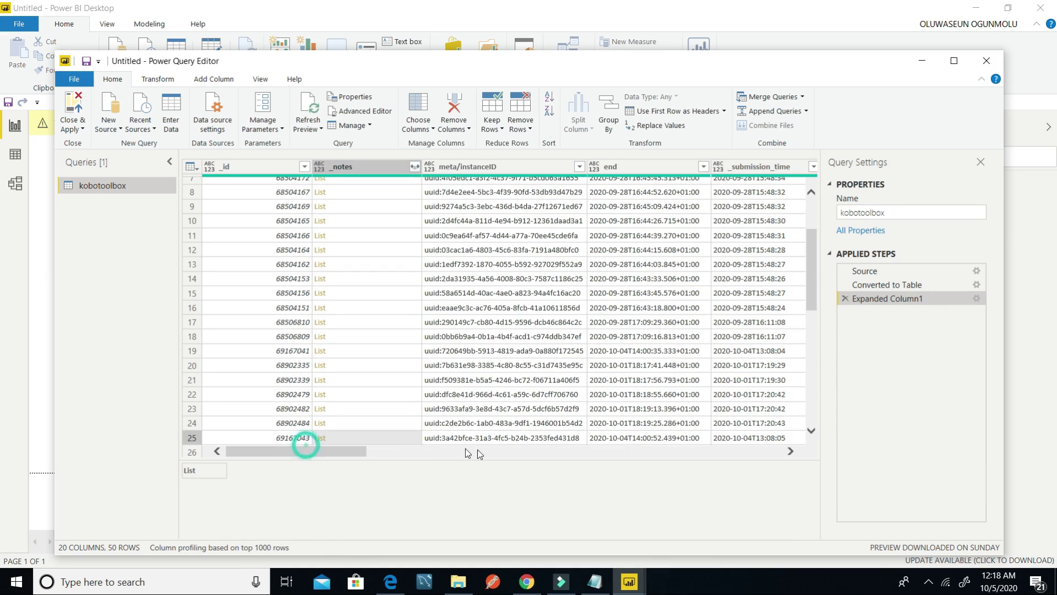
{"action": "left_click", "coordinate": [355, 169]}
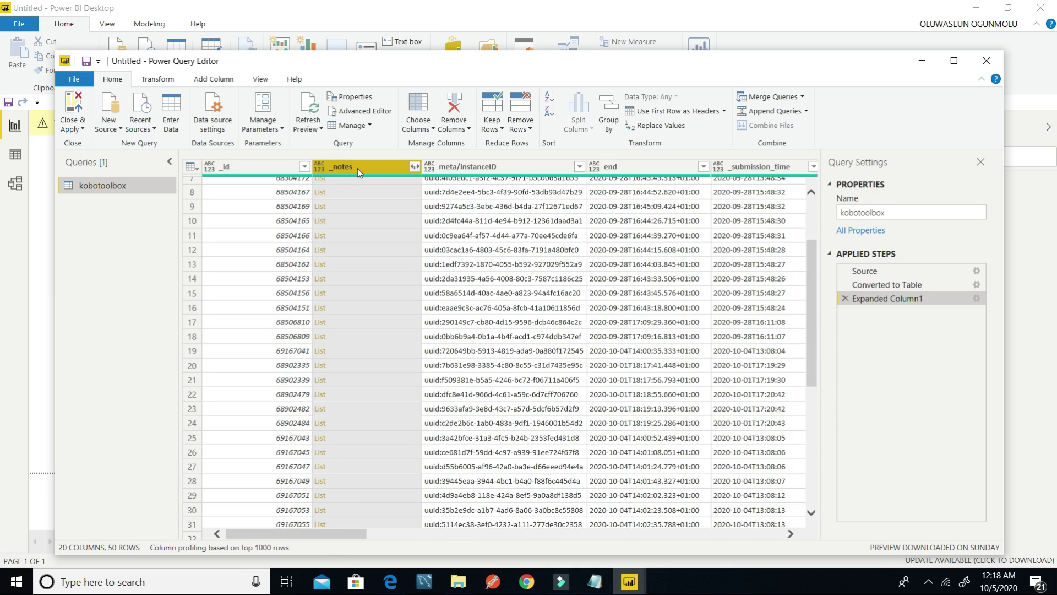
{"action": "right_click", "coordinate": [358, 168]}
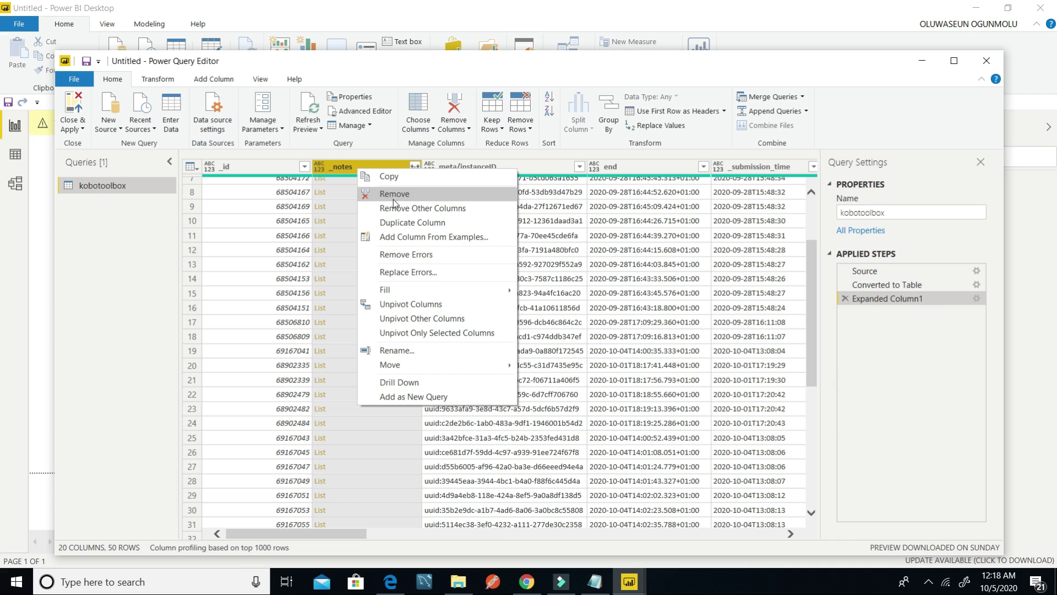
{"action": "left_click", "coordinate": [454, 108]}
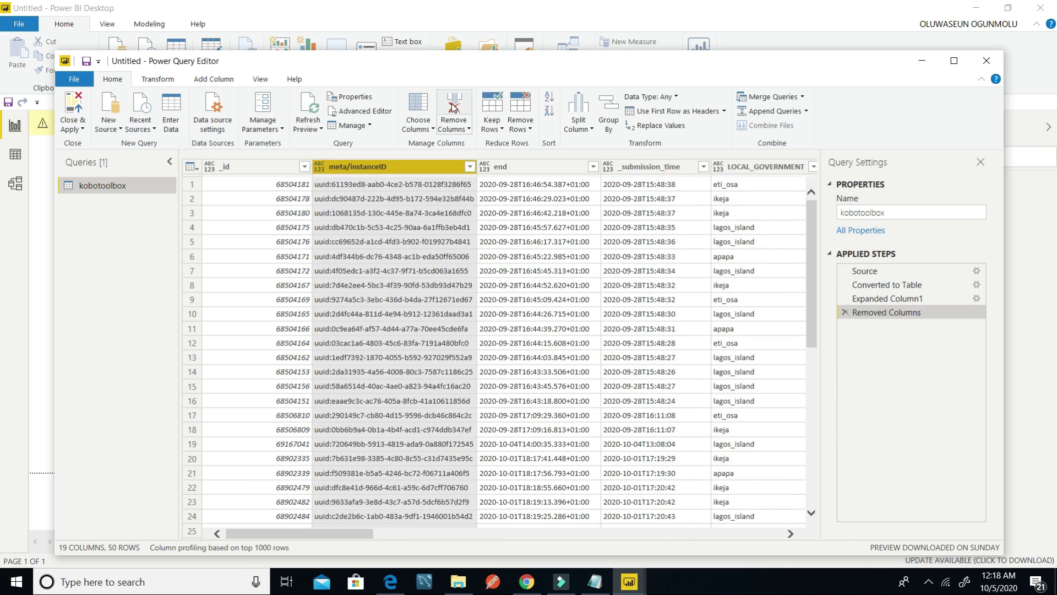
{"action": "left_click", "coordinate": [454, 108]}
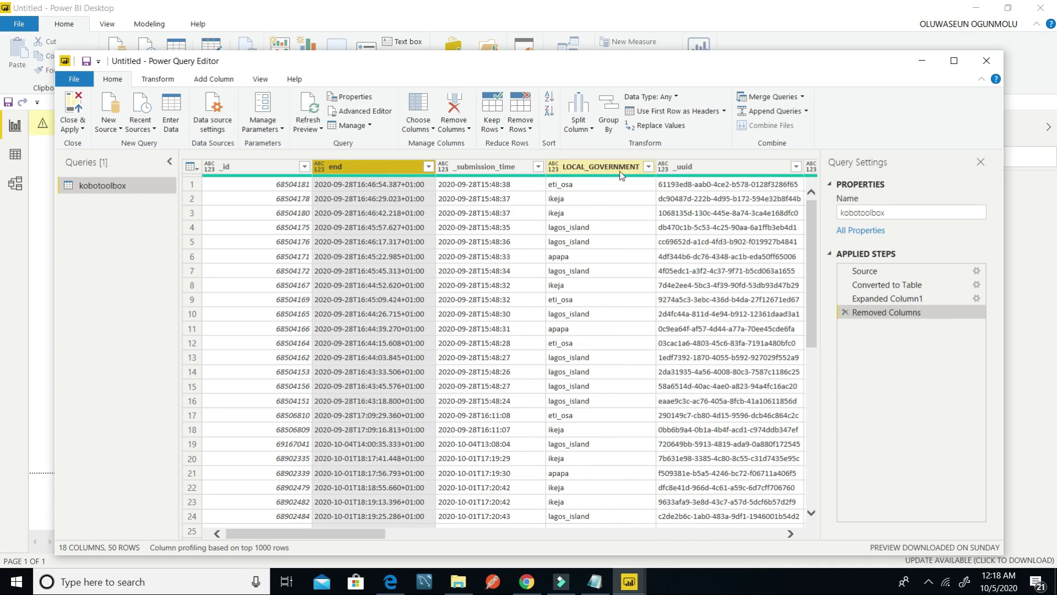
{"action": "left_click", "coordinate": [256, 162]}
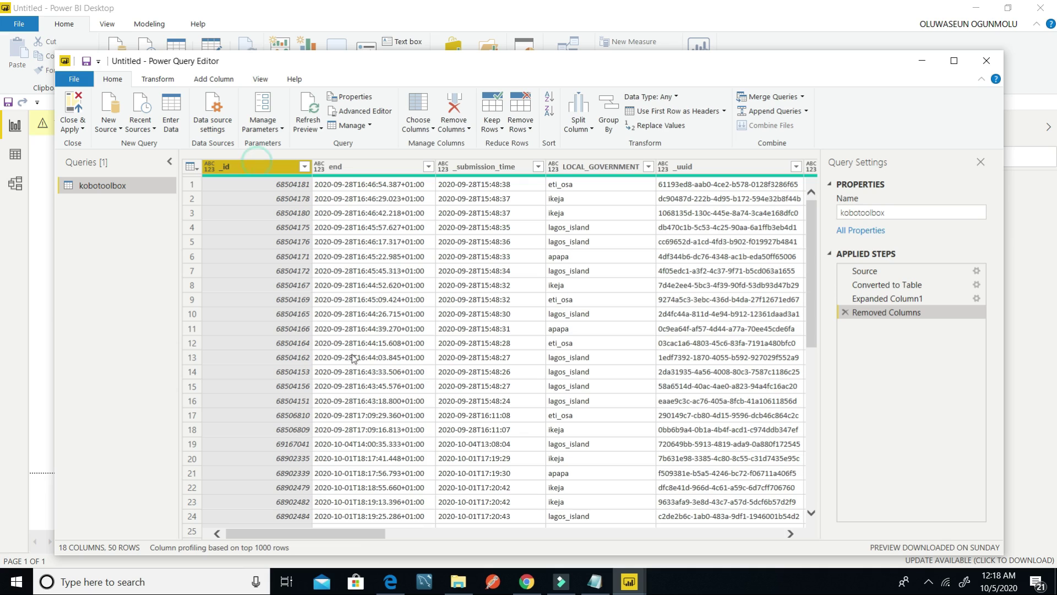
{"action": "left_click_drag", "start_coordinate": [346, 537], "coordinate": [489, 523]}
{"action": "left_click", "coordinate": [309, 171]}
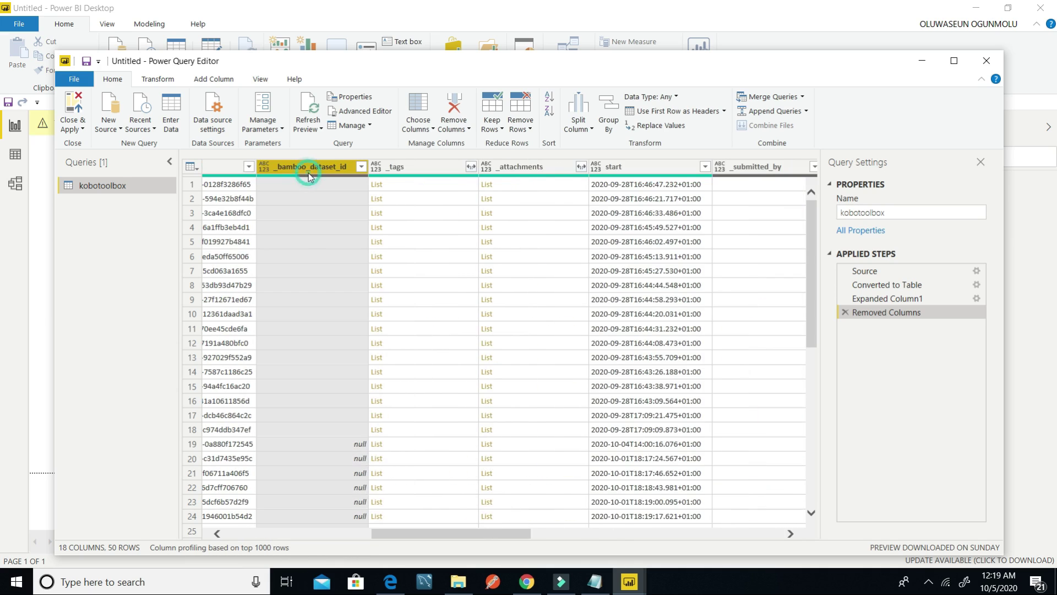
{"action": "left_click", "coordinate": [454, 110]}
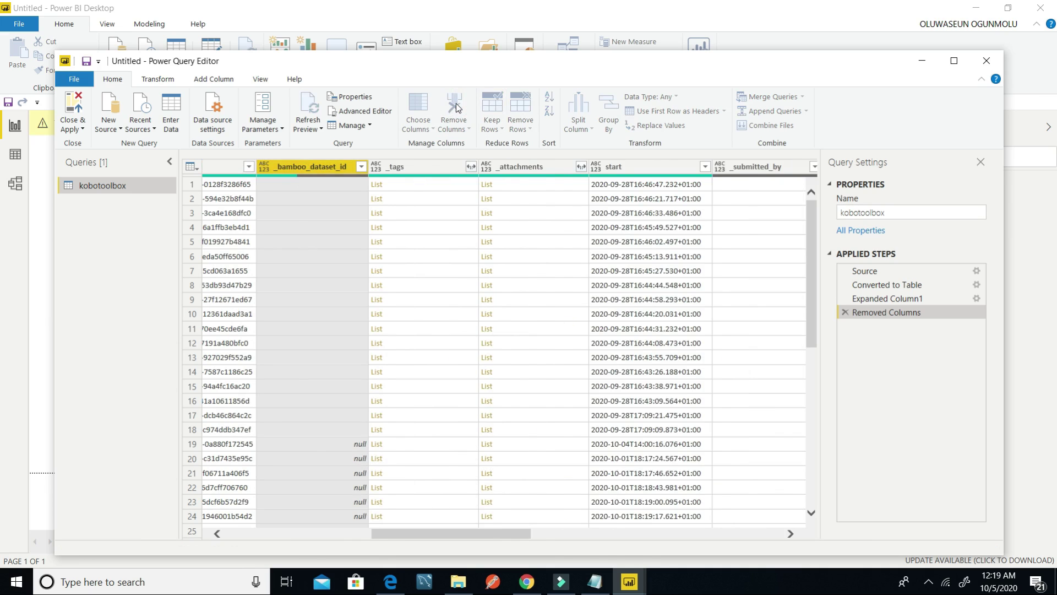
{"action": "left_click", "coordinate": [456, 108]}
{"action": "left_click", "coordinate": [456, 107]}
{"action": "left_click", "coordinate": [456, 108]}
{"action": "left_click", "coordinate": [456, 107]}
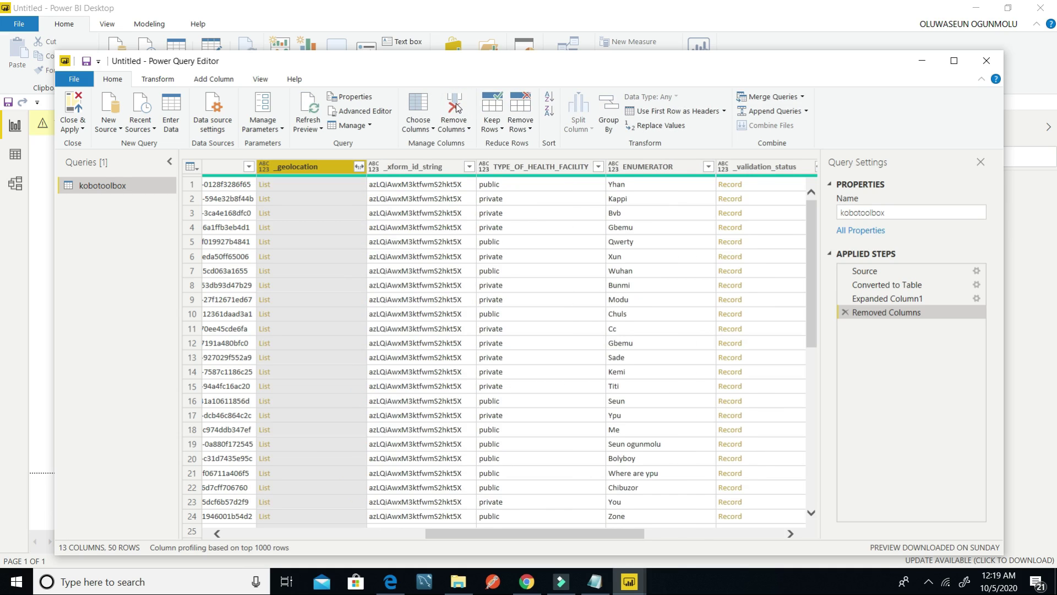
Remove the _validation_status, __version__ and end columns, then apply the query changes
{"action": "left_click_drag", "start_coordinate": [474, 528], "coordinate": [619, 539]}
{"action": "left_click", "coordinate": [452, 166]}
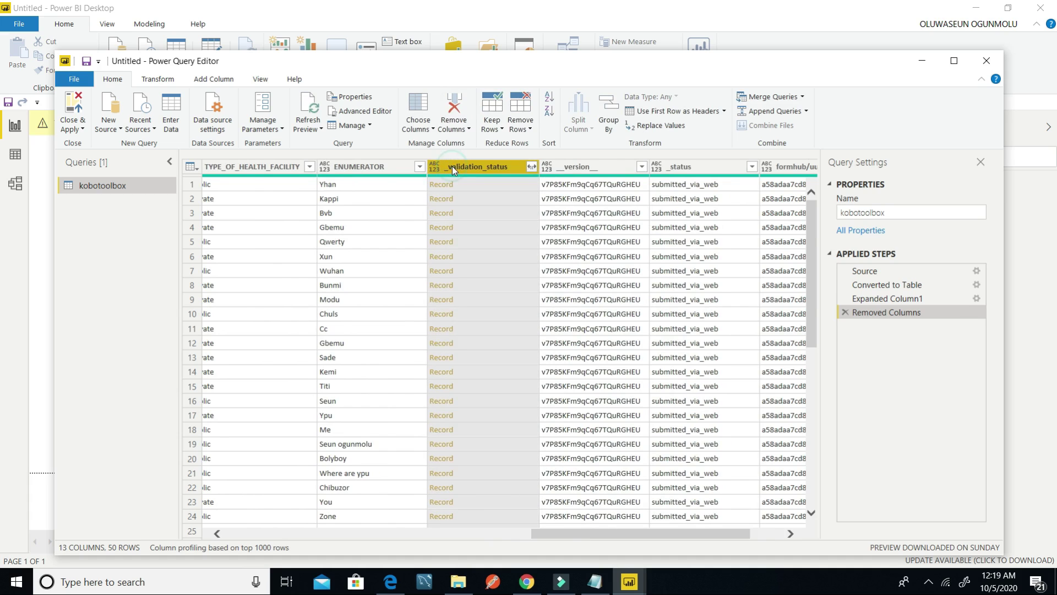
{"action": "left_click", "coordinate": [455, 107]}
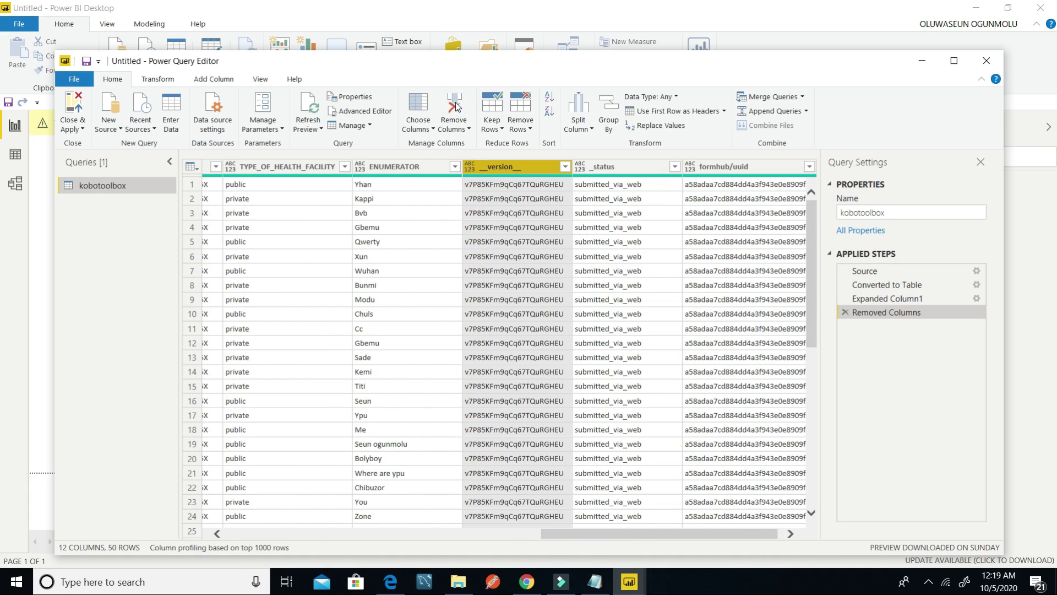
{"action": "left_click", "coordinate": [454, 107]}
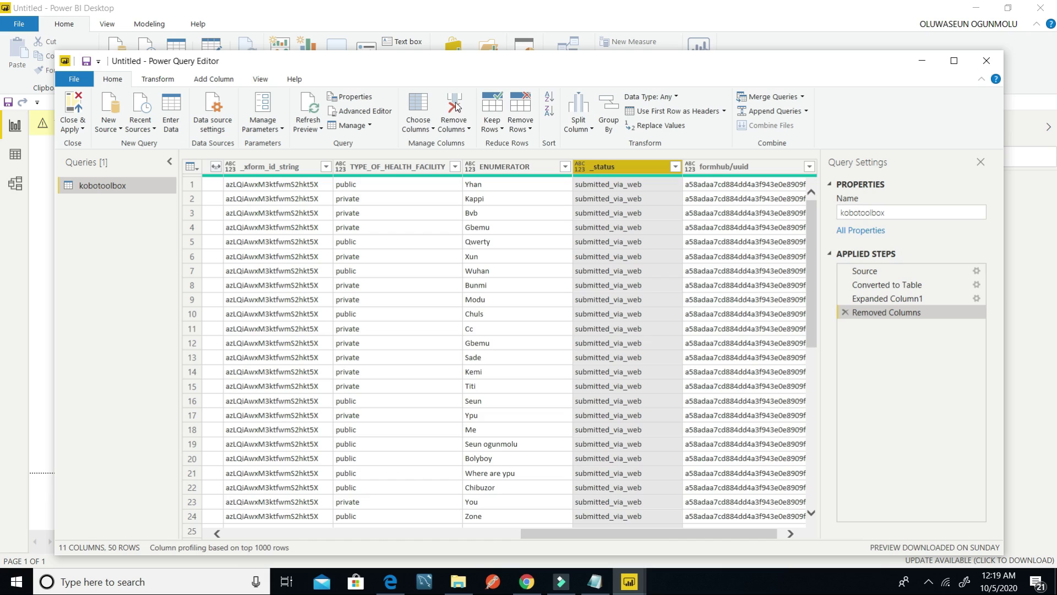
{"action": "left_click_drag", "start_coordinate": [659, 534], "coordinate": [706, 541]}
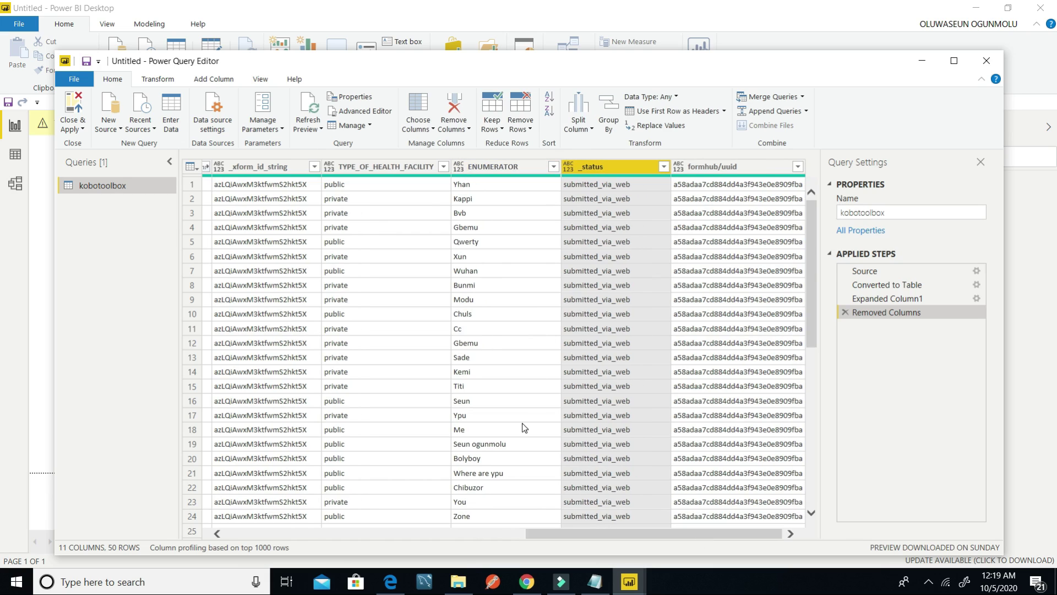
{"action": "left_click", "coordinate": [627, 525]}
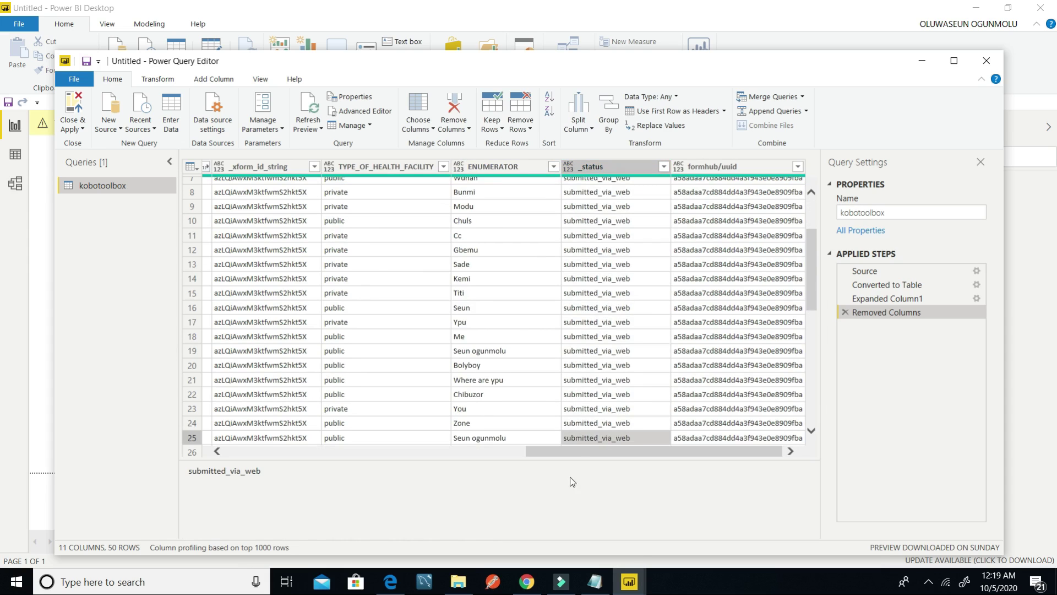
{"action": "left_click_drag", "start_coordinate": [573, 451], "coordinate": [204, 450]}
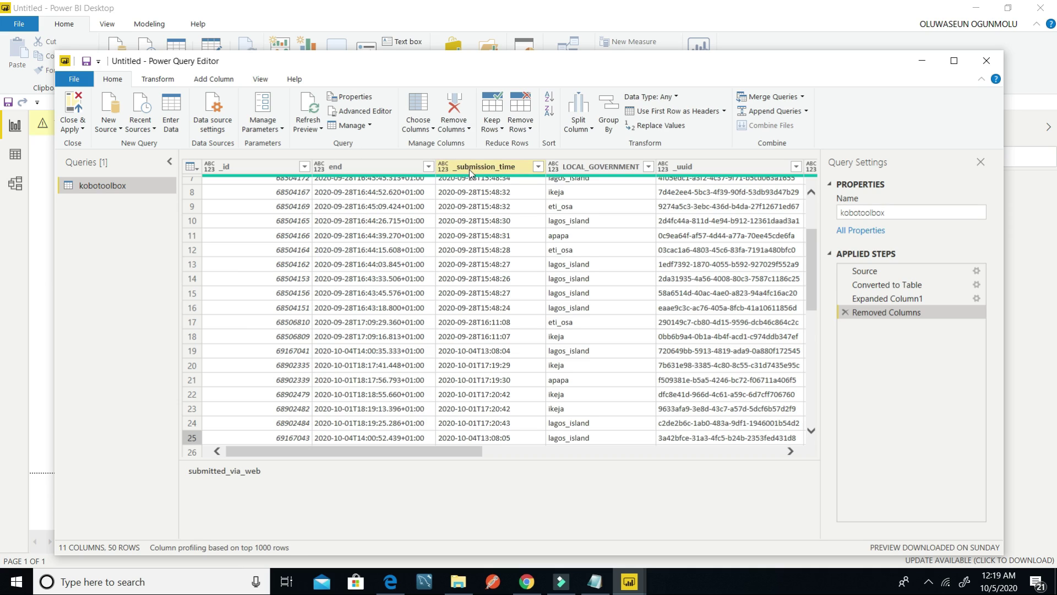
{"action": "left_click", "coordinate": [355, 167]}
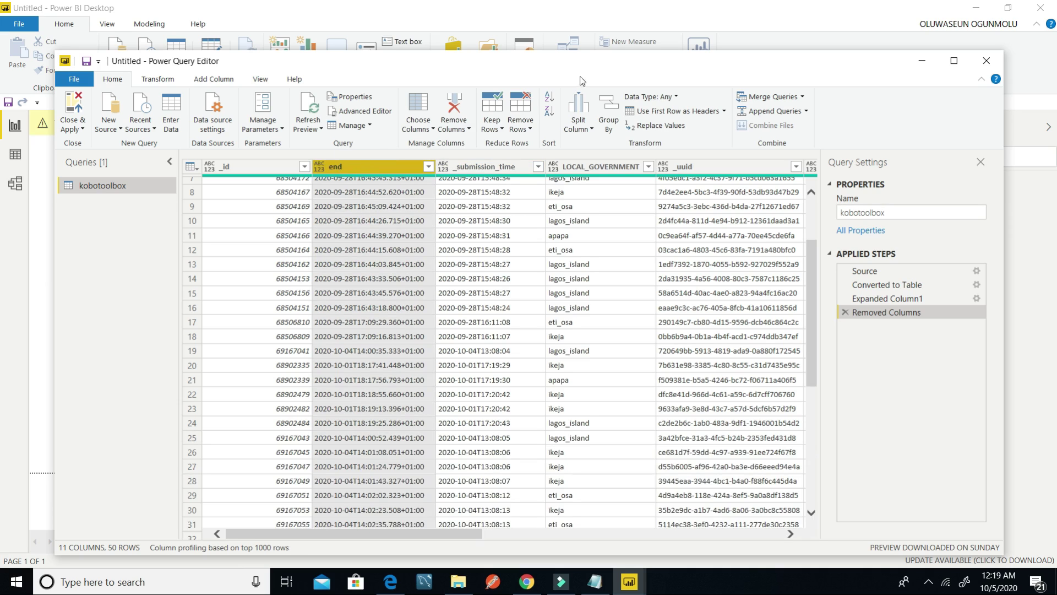
{"action": "left_click", "coordinate": [459, 109]}
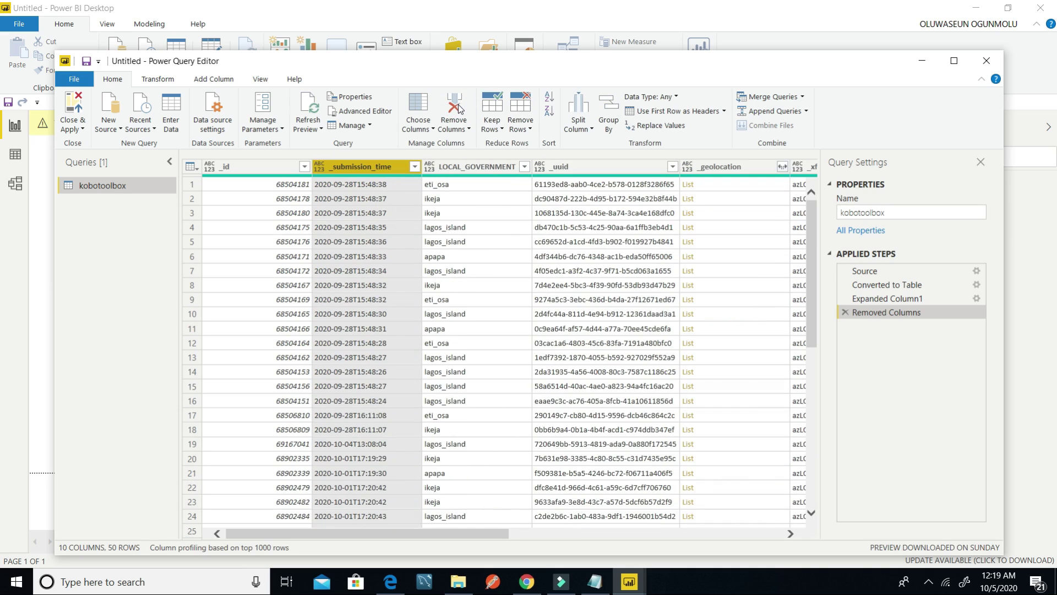
{"action": "left_click", "coordinate": [78, 109]}
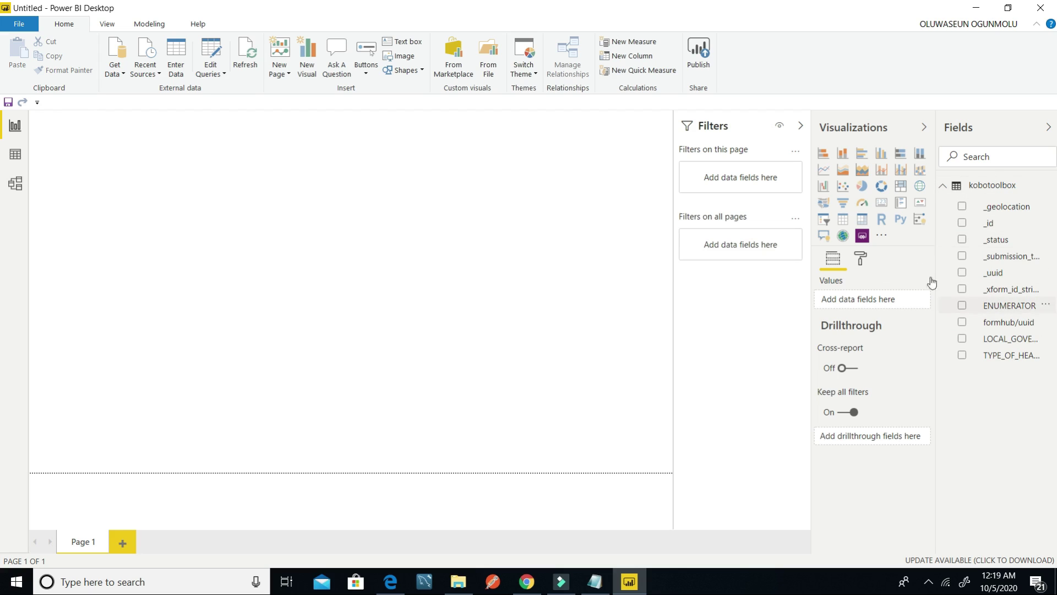
Add a card visual showing the distinct count of _uuid
{"action": "left_click", "coordinate": [881, 208]}
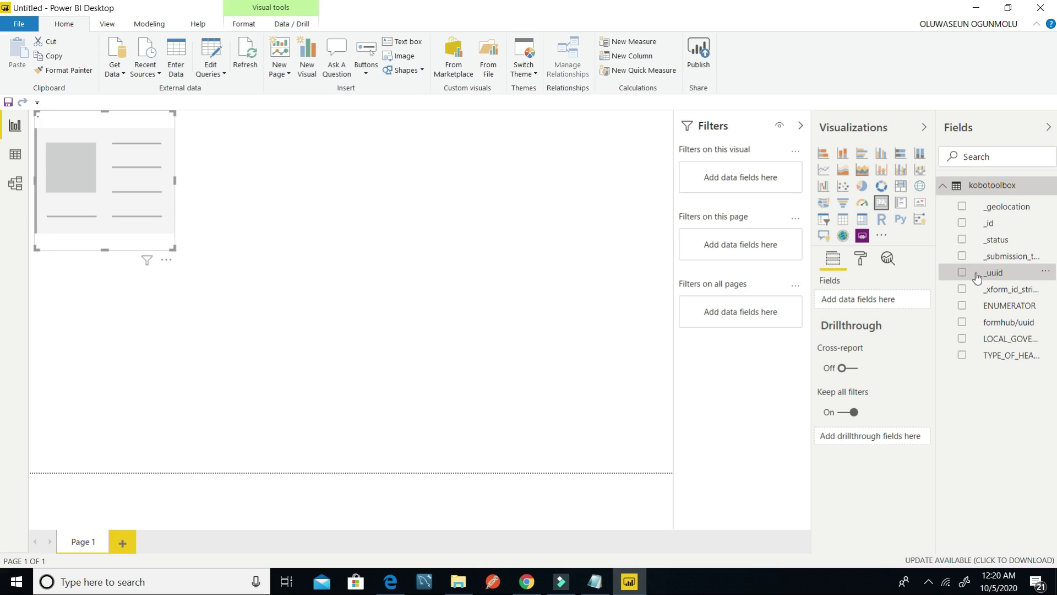
{"action": "left_click_drag", "start_coordinate": [989, 281], "coordinate": [864, 302]}
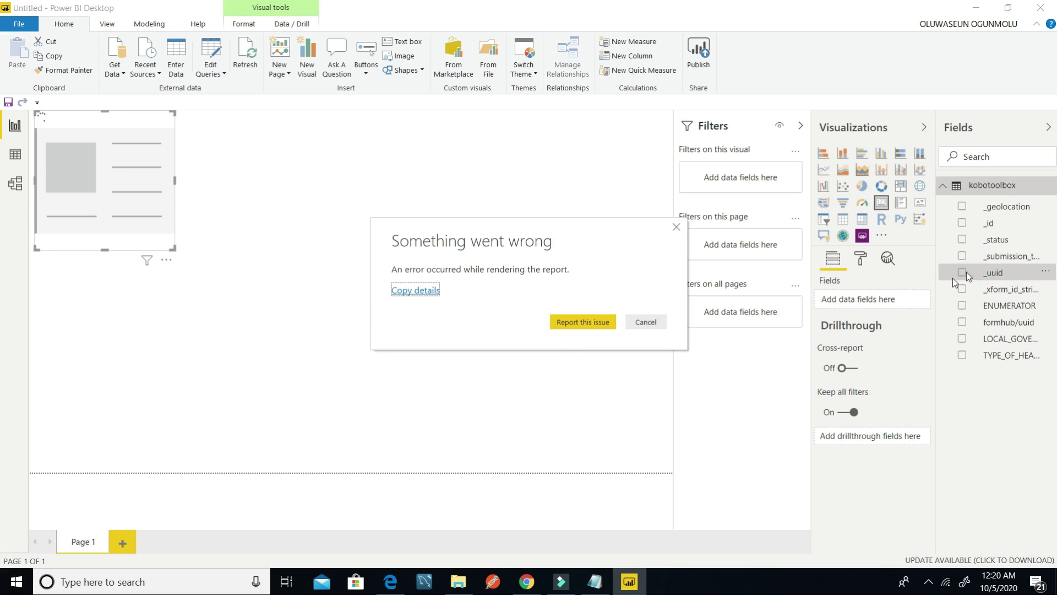
{"action": "left_click", "coordinate": [676, 227]}
{"action": "left_click", "coordinate": [676, 227]}
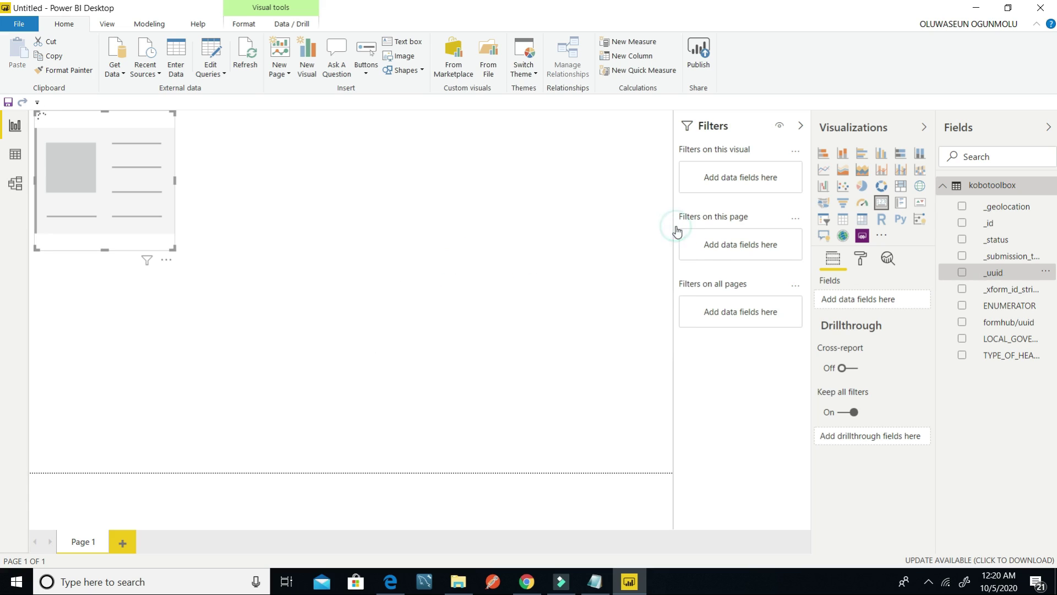
{"action": "left_click", "coordinate": [962, 272]}
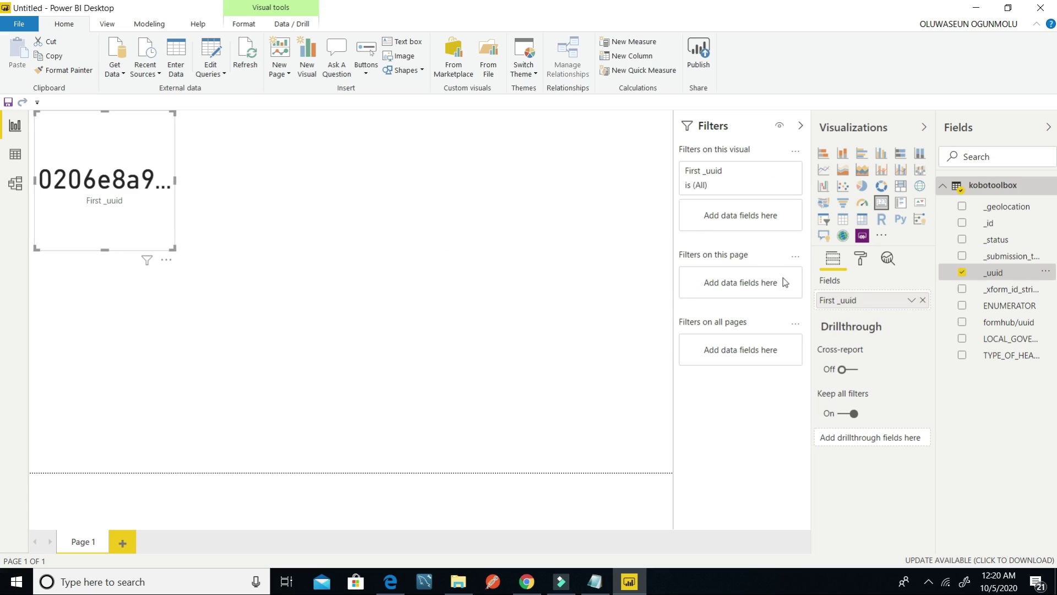
{"action": "left_click", "coordinate": [912, 301]}
{"action": "left_click", "coordinate": [923, 387]}
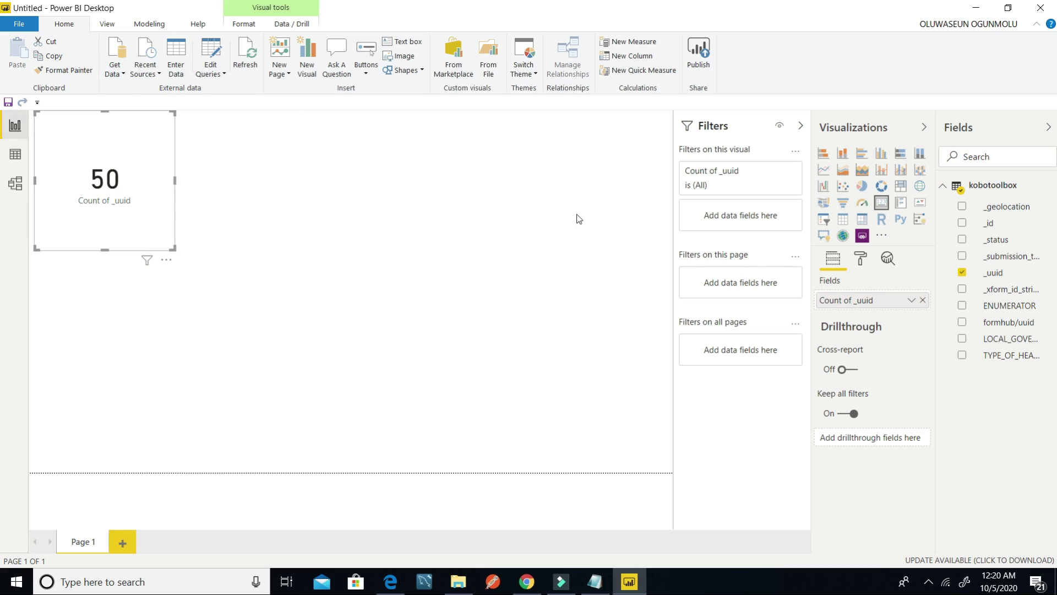
Turn the card's category label off so only 50 shows
{"action": "left_click", "coordinate": [862, 262]}
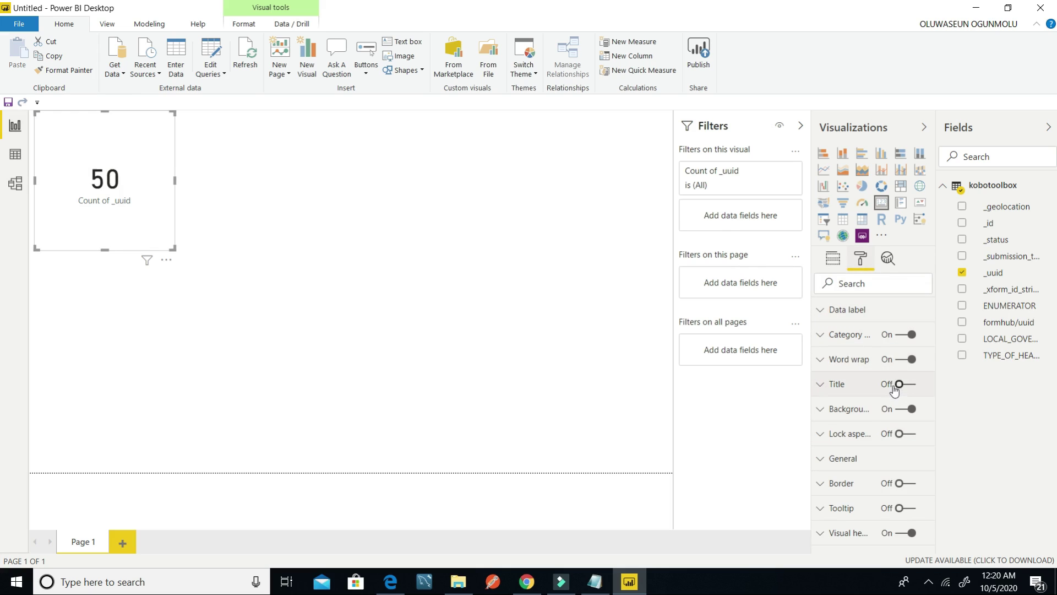
{"action": "left_click", "coordinate": [896, 338]}
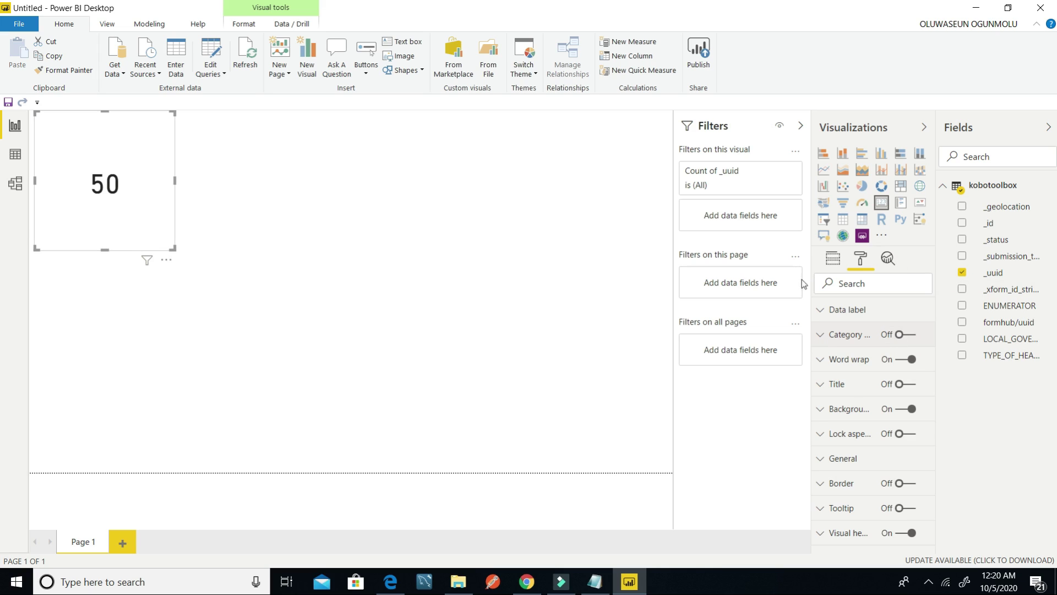
{"action": "left_click", "coordinate": [834, 258]}
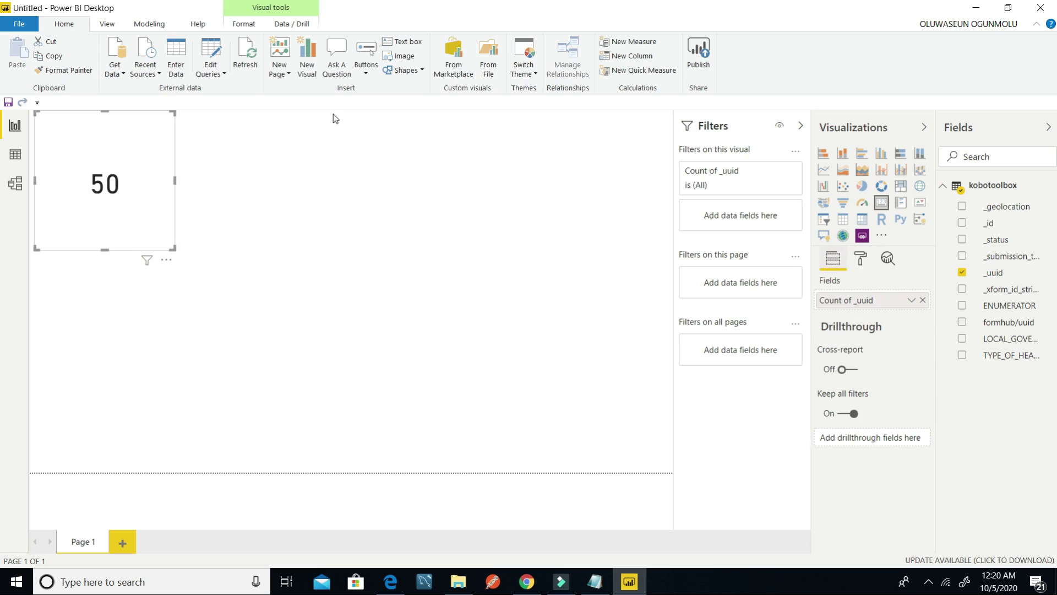
{"action": "left_click", "coordinate": [629, 172]}
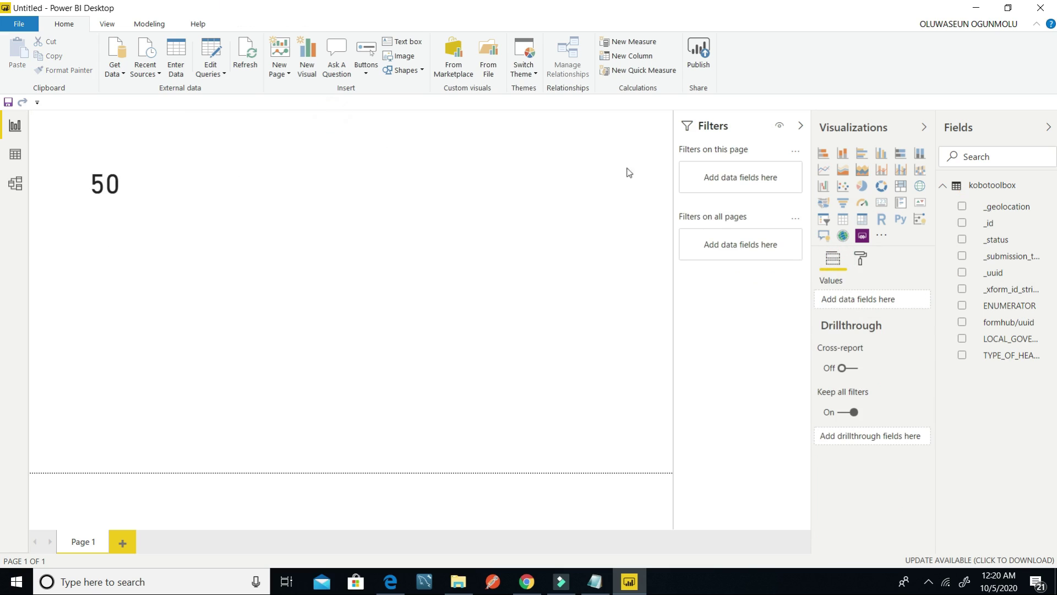
Add a stacked bar chart with LOCAL_GOVERNMENT on the axis and its count as values
{"action": "left_click", "coordinate": [824, 155]}
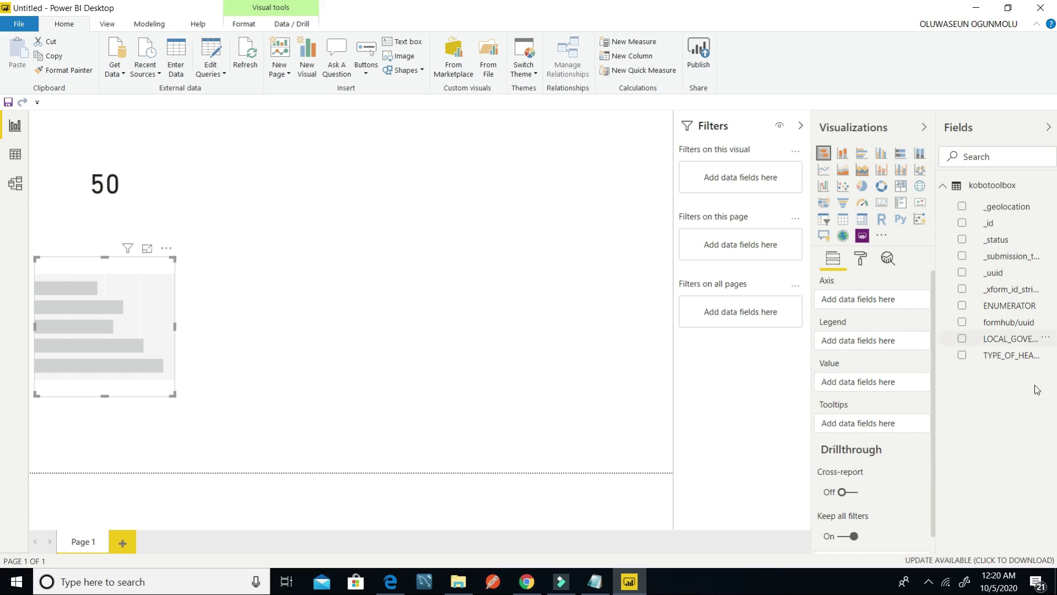
{"action": "left_click_drag", "start_coordinate": [1011, 338], "coordinate": [899, 307]}
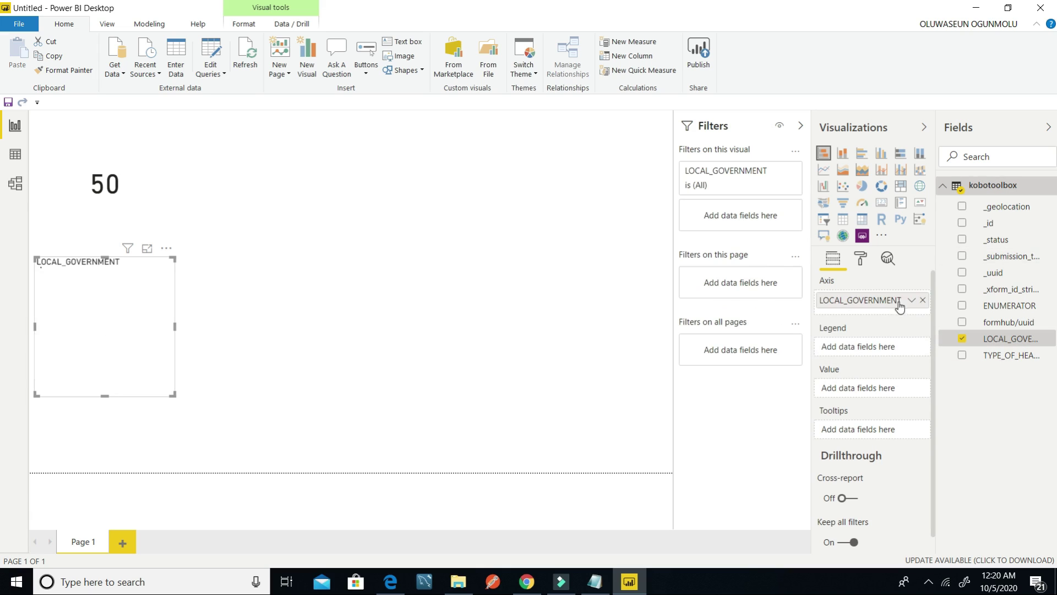
{"action": "left_click_drag", "start_coordinate": [1019, 346], "coordinate": [894, 398]}
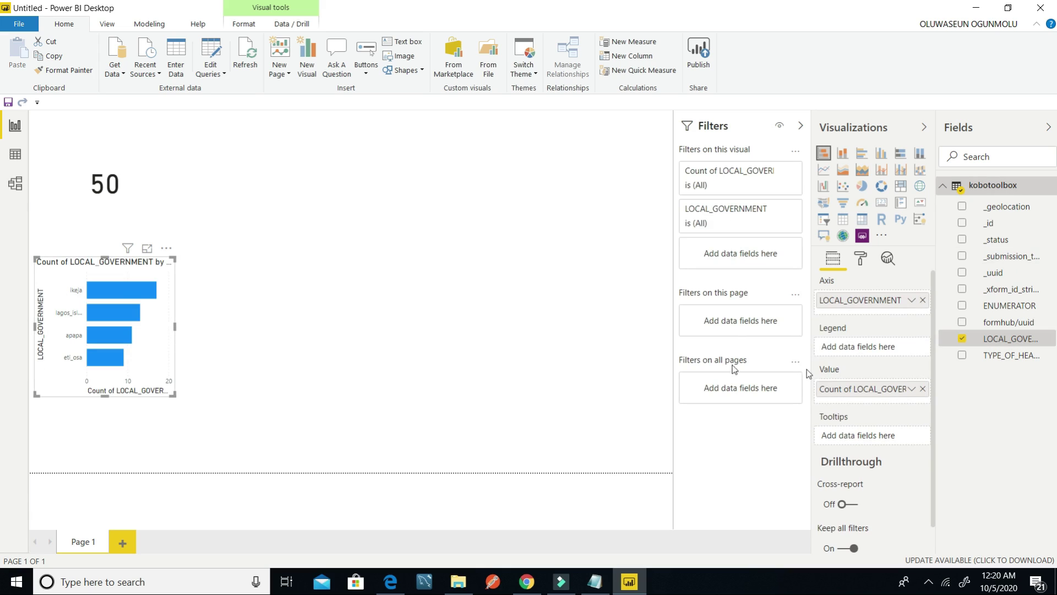
Turn off the bar chart's Y-axis title while keeping the Y axis visible
{"action": "left_click", "coordinate": [861, 259]}
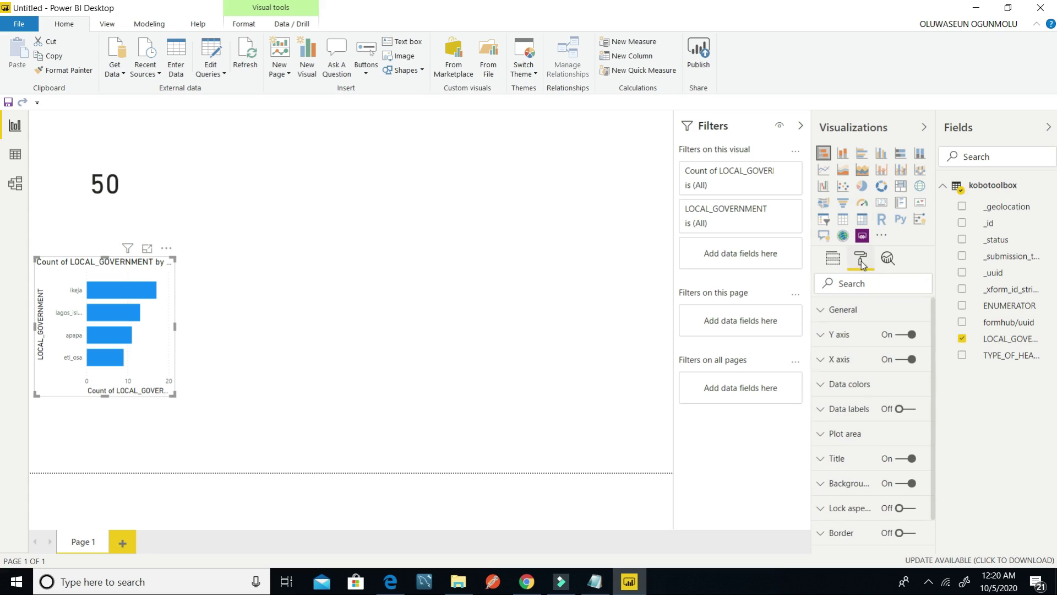
{"action": "left_click", "coordinate": [896, 334]}
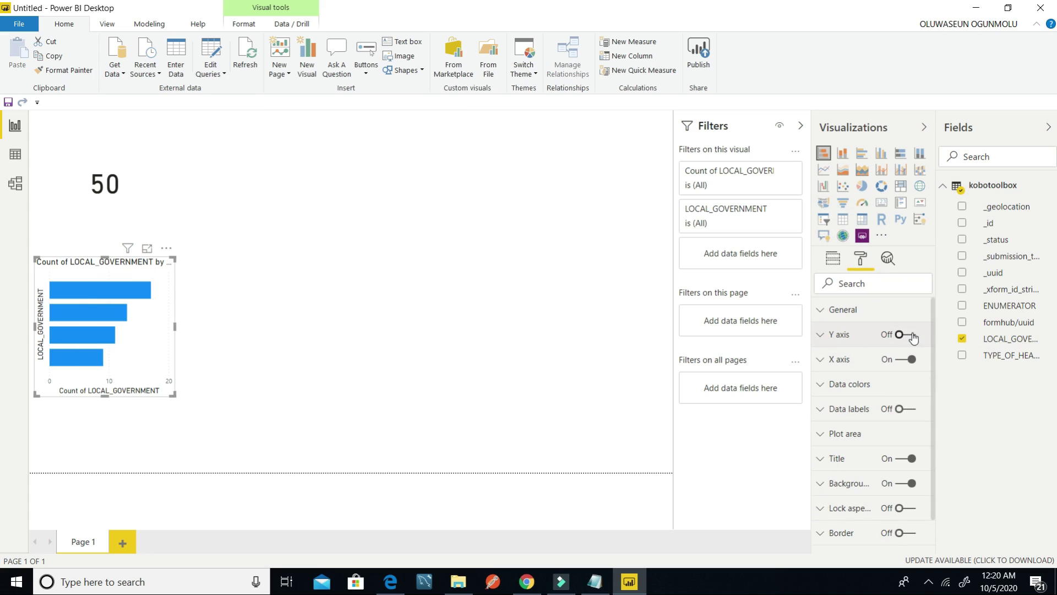
{"action": "left_click", "coordinate": [911, 335]}
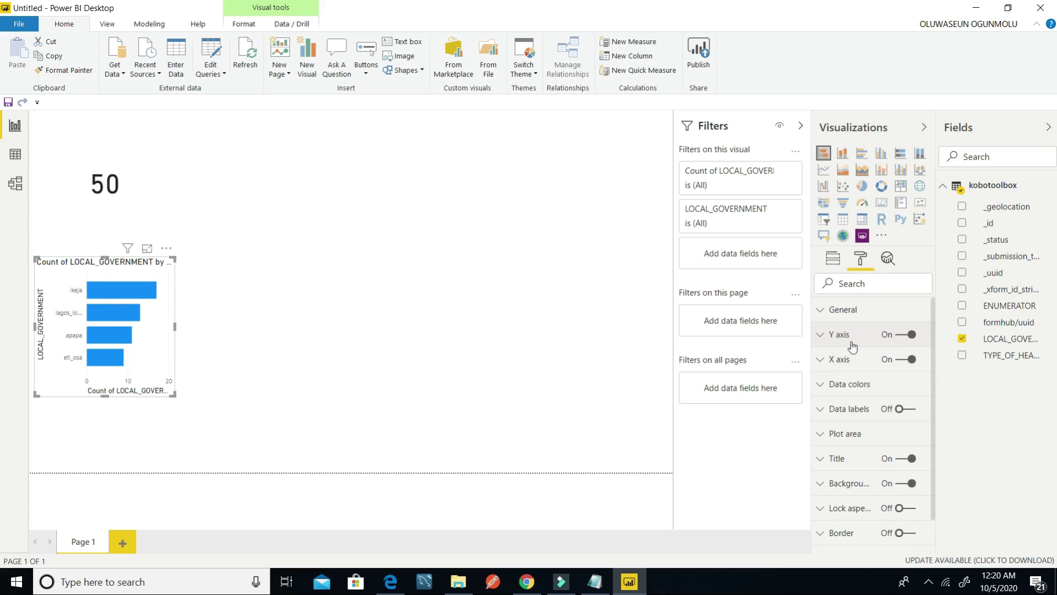
{"action": "left_click", "coordinate": [820, 334]}
{"action": "left_click_drag", "start_coordinate": [933, 353], "coordinate": [926, 428]}
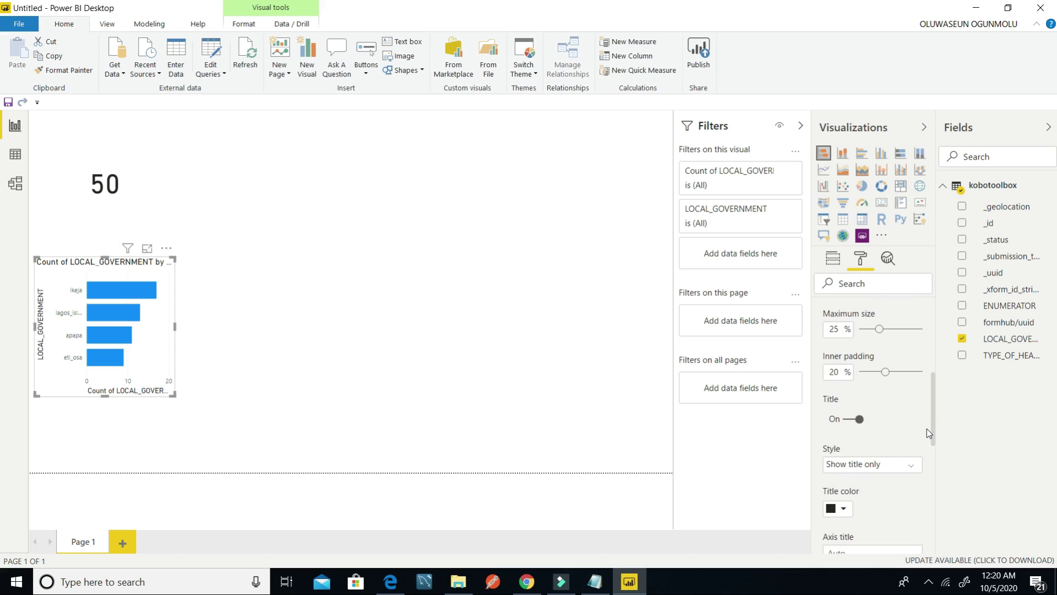
{"action": "left_click", "coordinate": [843, 420]}
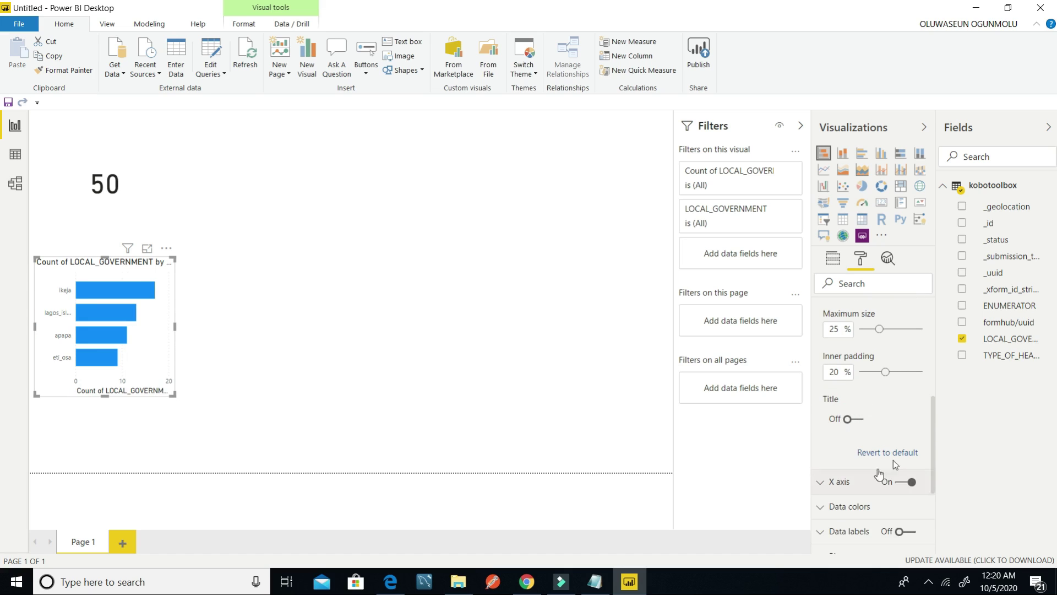
{"action": "left_click_drag", "start_coordinate": [932, 417], "coordinate": [931, 448]}
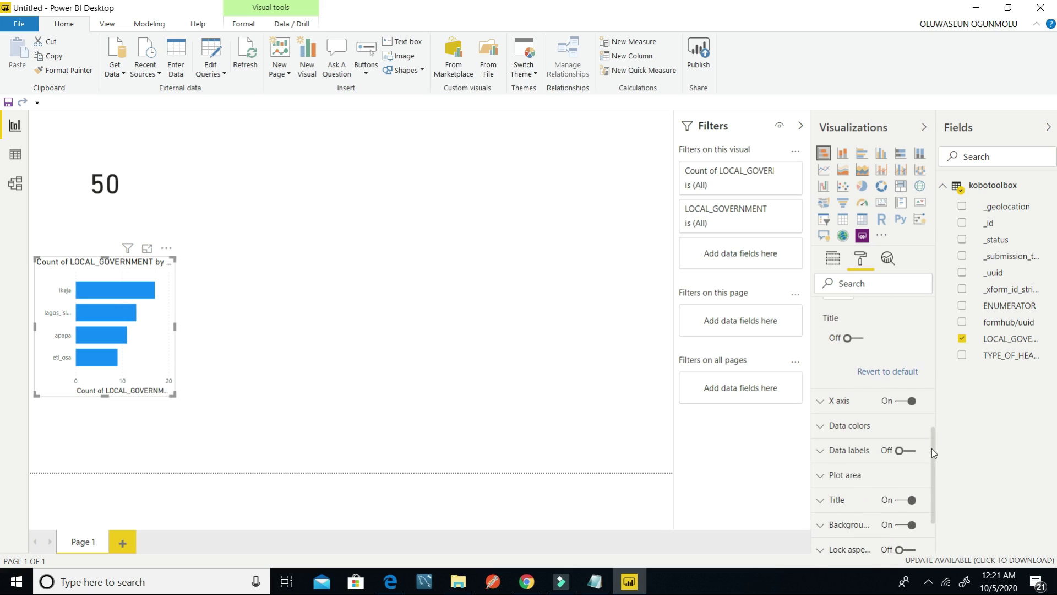
Turn off the X-axis title and move the chart to the top right of the page
{"action": "left_click", "coordinate": [820, 400]}
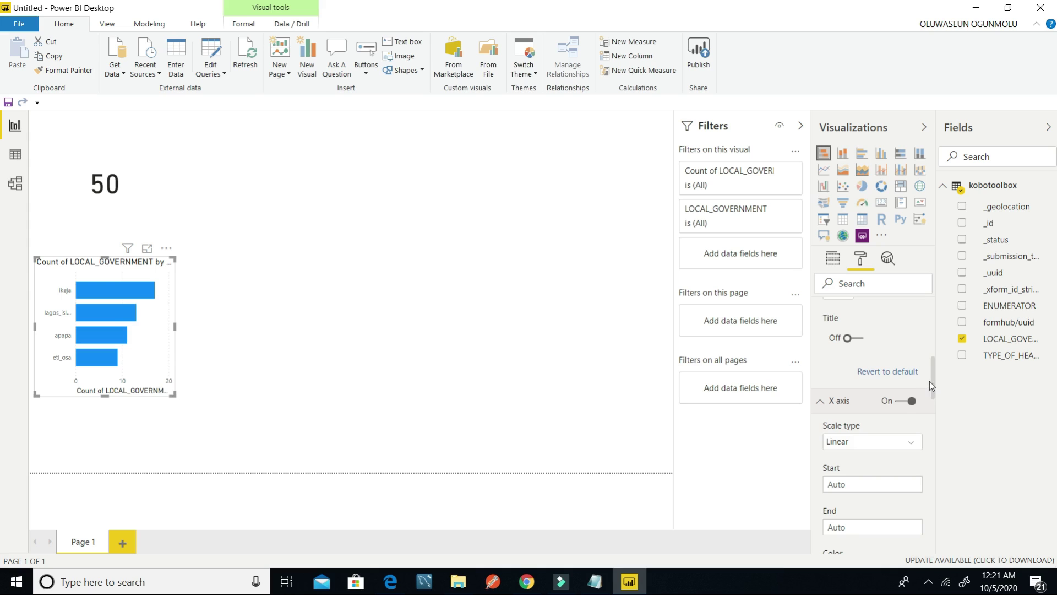
{"action": "left_click_drag", "start_coordinate": [931, 378], "coordinate": [932, 441]}
{"action": "left_click", "coordinate": [847, 422]}
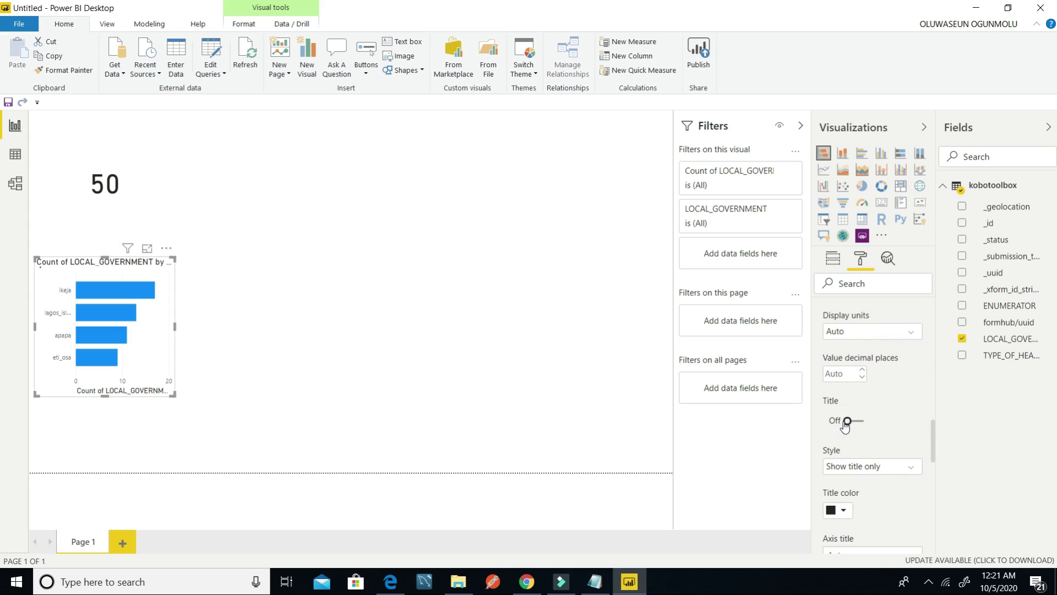
{"action": "mouse_move", "coordinate": [933, 451]}
{"action": "left_mouse_down"}
{"action": "mouse_move", "coordinate": [931, 476]}
{"action": "mouse_move", "coordinate": [928, 444]}
{"action": "left_mouse_up"}
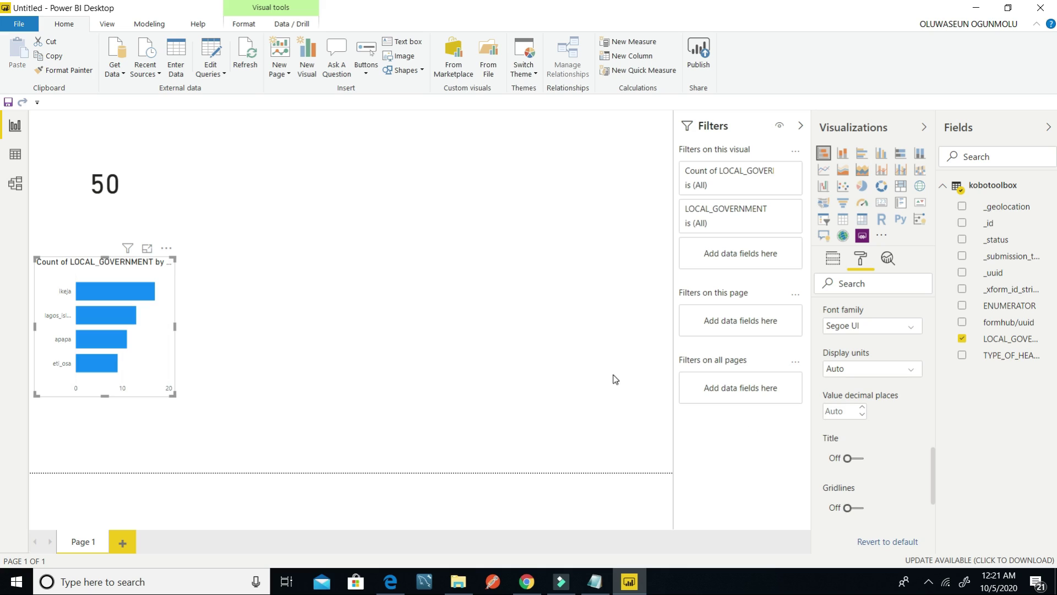
{"action": "left_click_drag", "start_coordinate": [155, 306], "coordinate": [461, 95]}
{"action": "left_click_drag", "start_coordinate": [451, 159], "coordinate": [625, 159]}
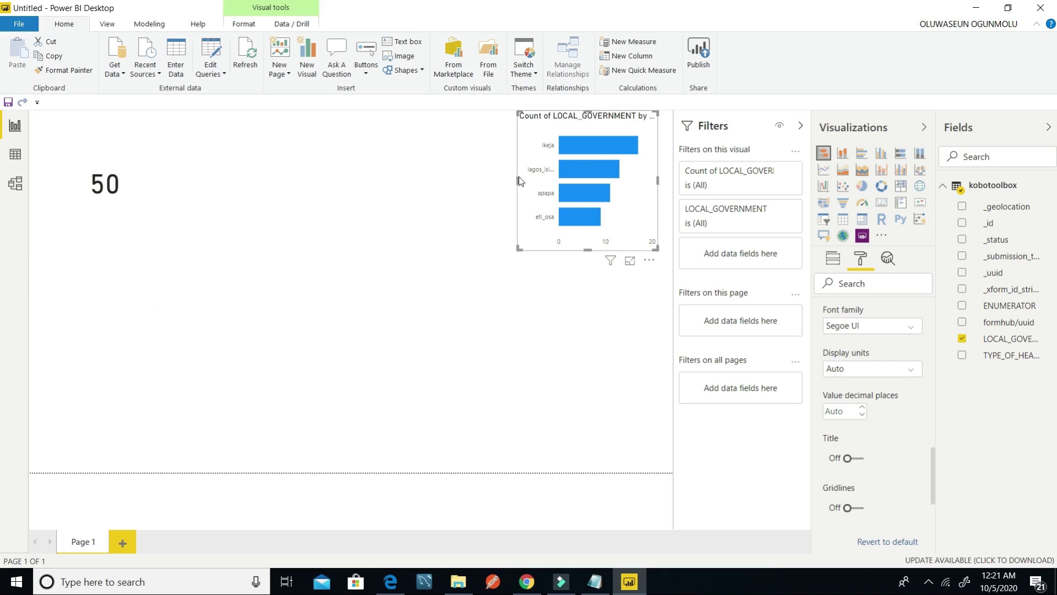
Widen the LOCAL_GOVERNMENT chart leftward and the count card rightward, leaving the count unfiltered at 50
{"action": "left_click_drag", "start_coordinate": [519, 184], "coordinate": [374, 158]}
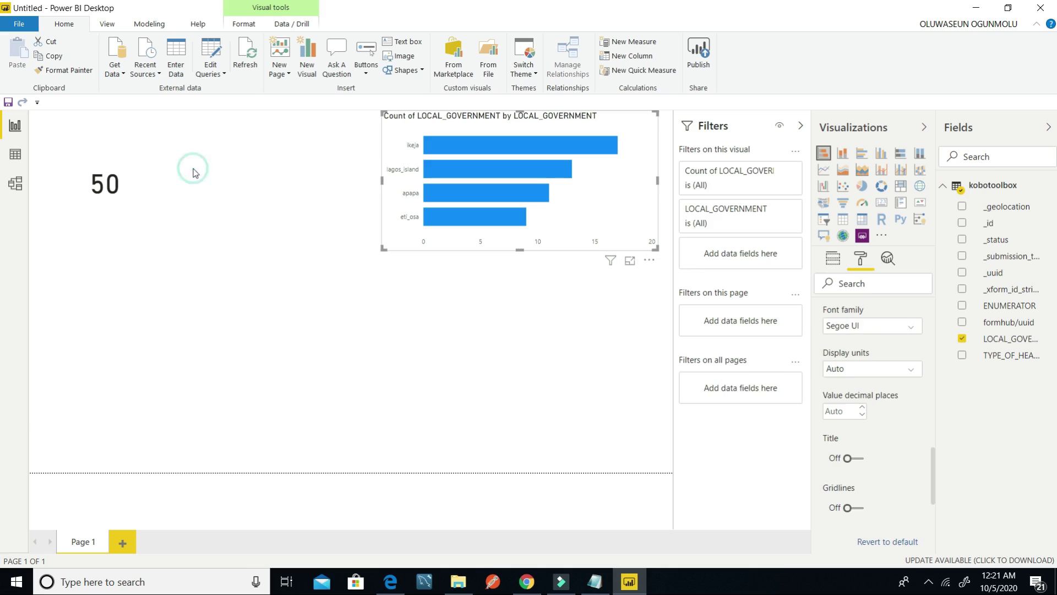
{"action": "left_click", "coordinate": [152, 177]}
{"action": "left_click_drag", "start_coordinate": [175, 180], "coordinate": [329, 204]}
{"action": "left_click", "coordinate": [474, 215]}
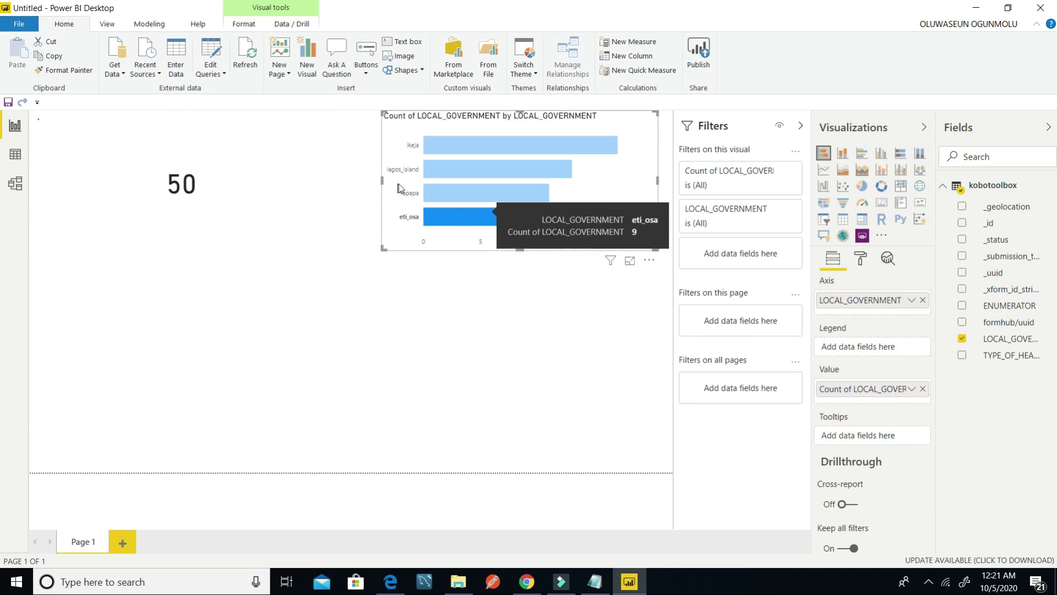
{"action": "left_click_drag", "start_coordinate": [381, 179], "coordinate": [348, 176]}
{"action": "left_click", "coordinate": [483, 272]}
{"action": "left_click", "coordinate": [498, 237]}
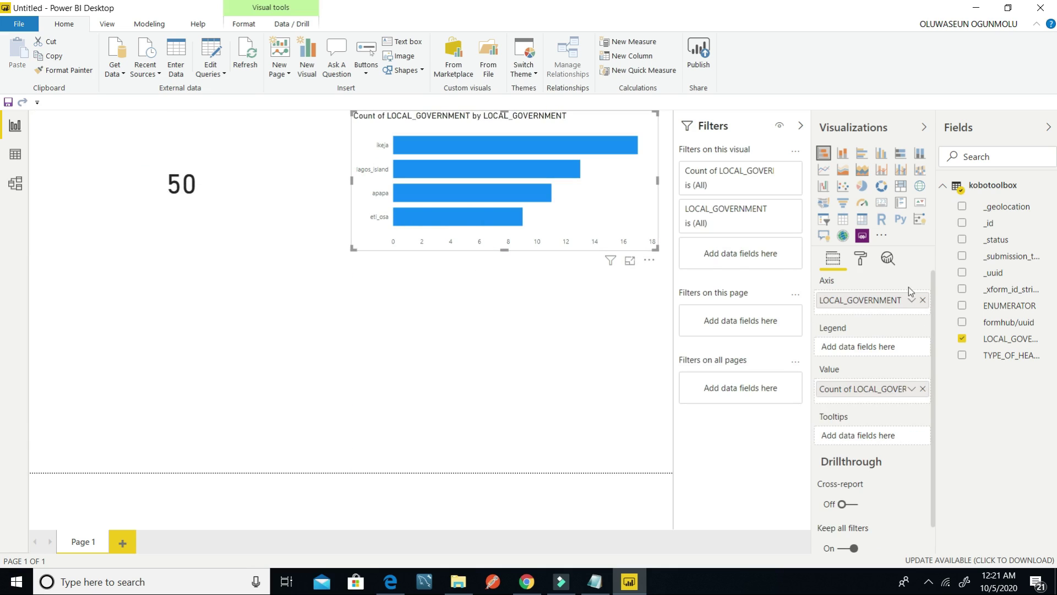
Switch the LOCAL_GOVERNMENT chart's X axis off to remove its numeric scale
{"action": "left_click", "coordinate": [869, 264]}
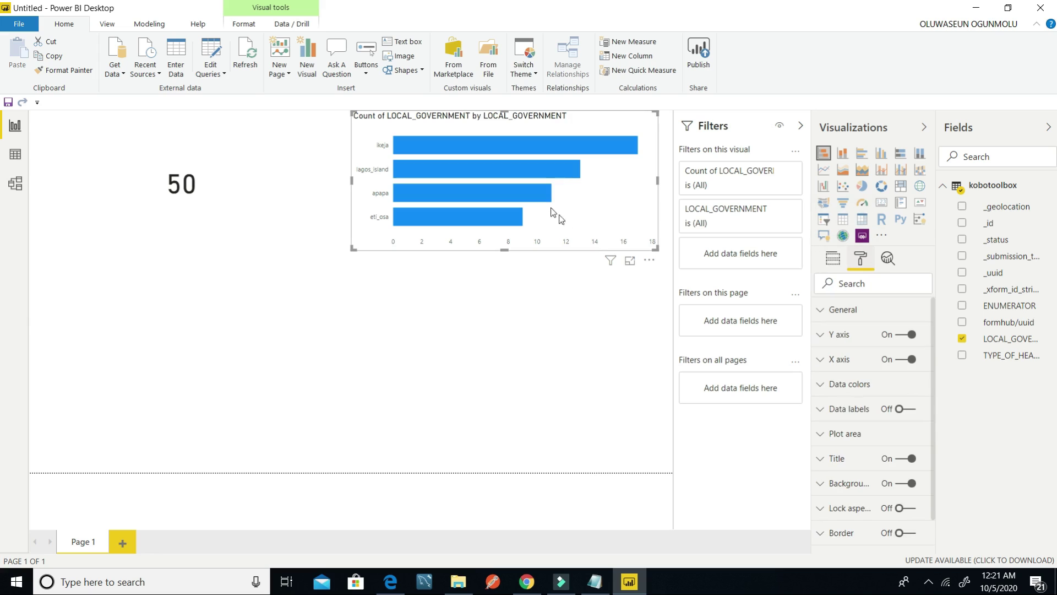
{"action": "left_click", "coordinate": [899, 360]}
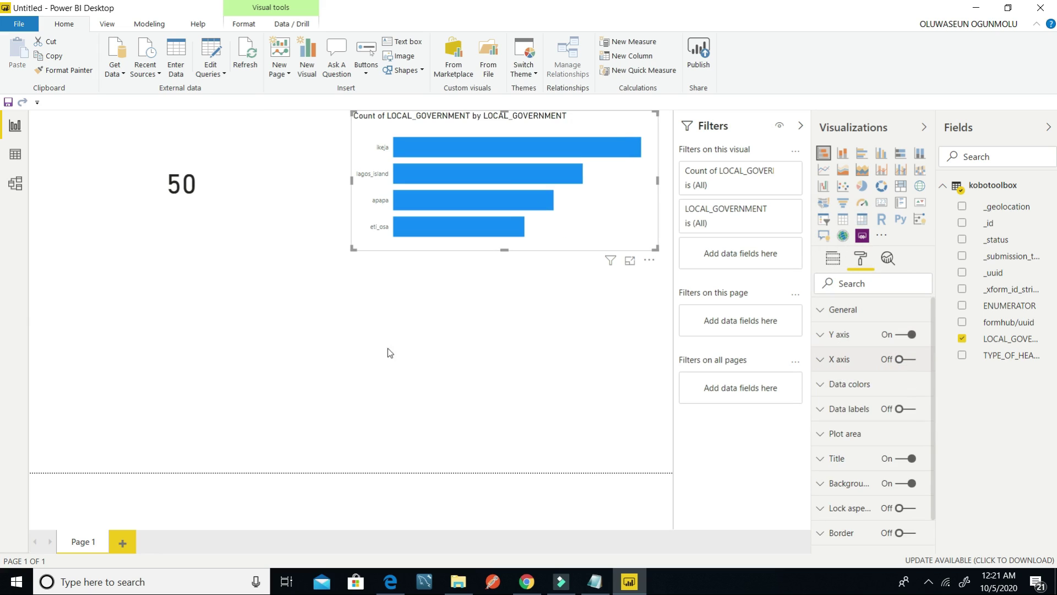
{"action": "left_click", "coordinate": [224, 357]}
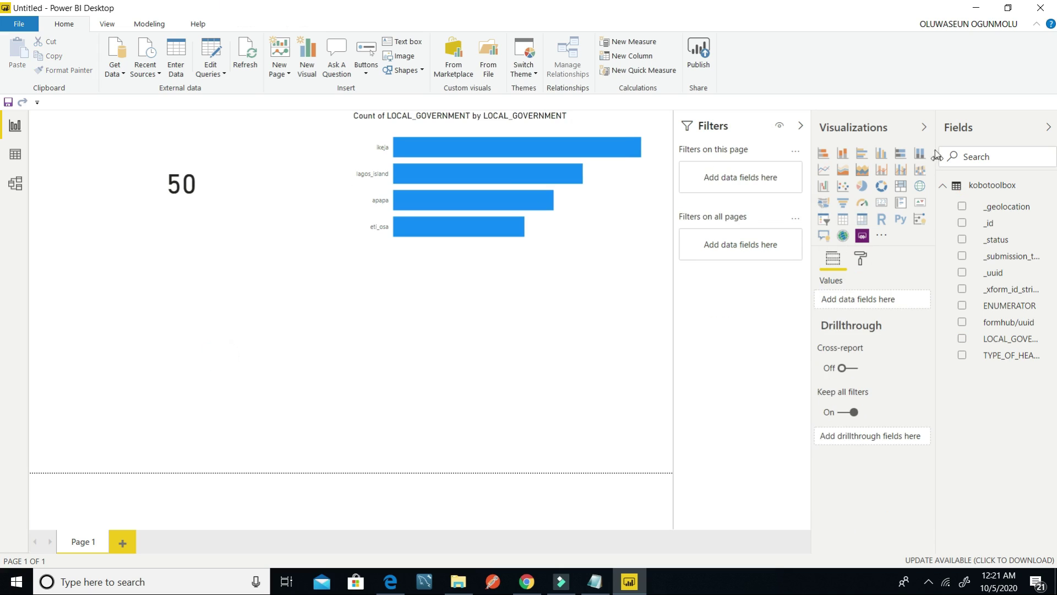
Add a taller stacked bar chart counting TYPE_OF_HEALTH_FACILITY records below the count card
{"action": "left_click", "coordinate": [825, 154]}
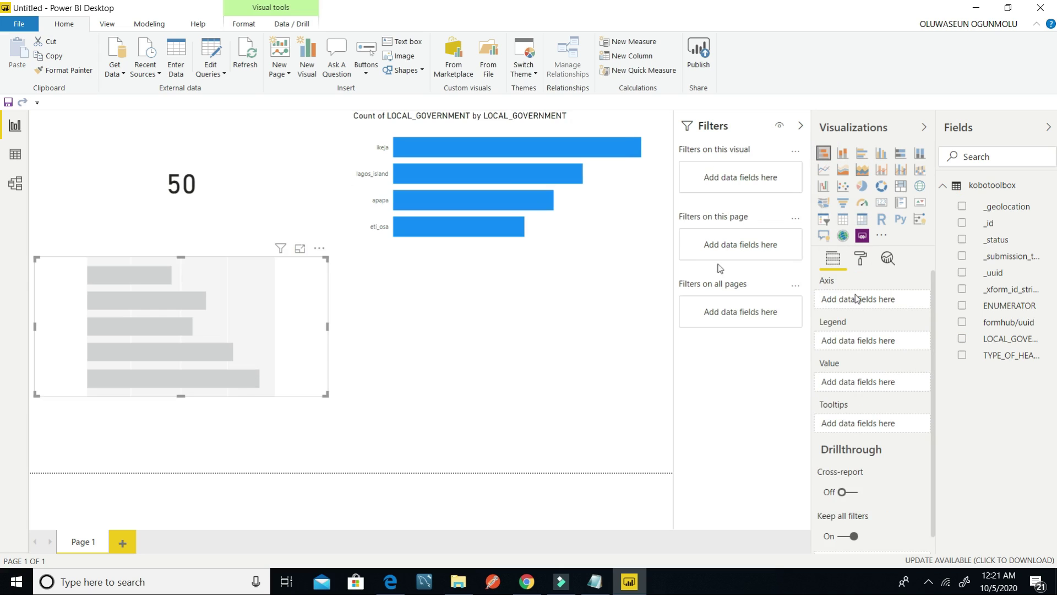
{"action": "left_click", "coordinate": [261, 356]}
{"action": "left_click_drag", "start_coordinate": [181, 395], "coordinate": [179, 472]}
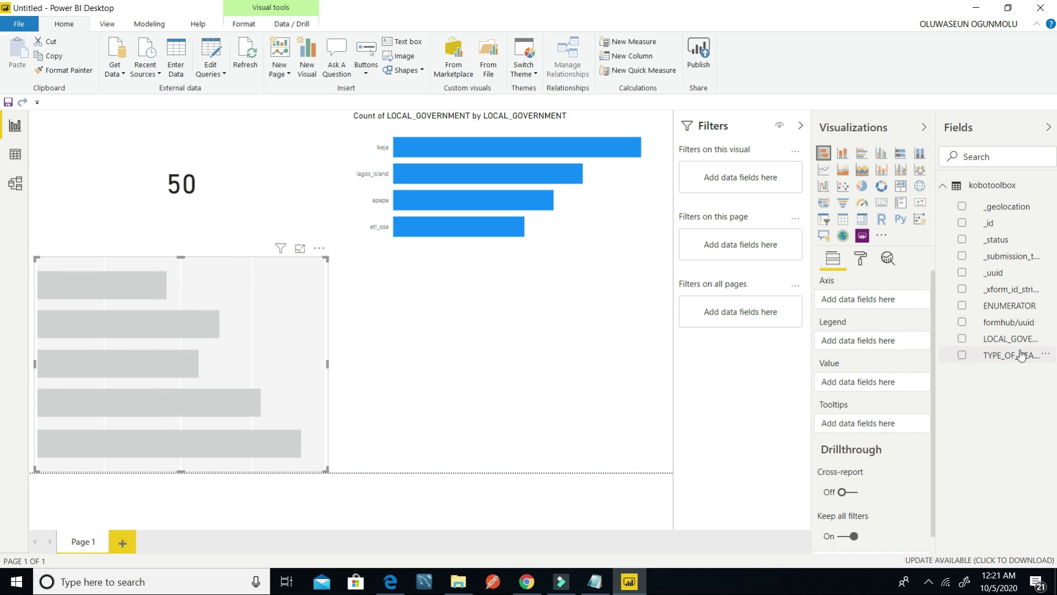
{"action": "left_click_drag", "start_coordinate": [1018, 355], "coordinate": [900, 300]}
{"action": "left_click_drag", "start_coordinate": [1015, 361], "coordinate": [892, 395]}
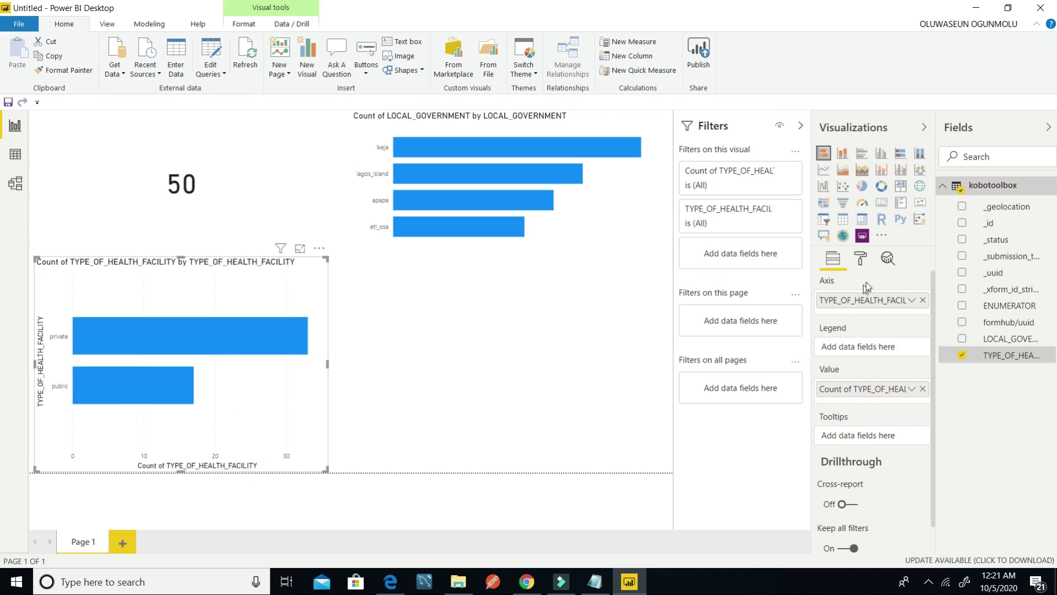
{"action": "left_click", "coordinate": [862, 262]}
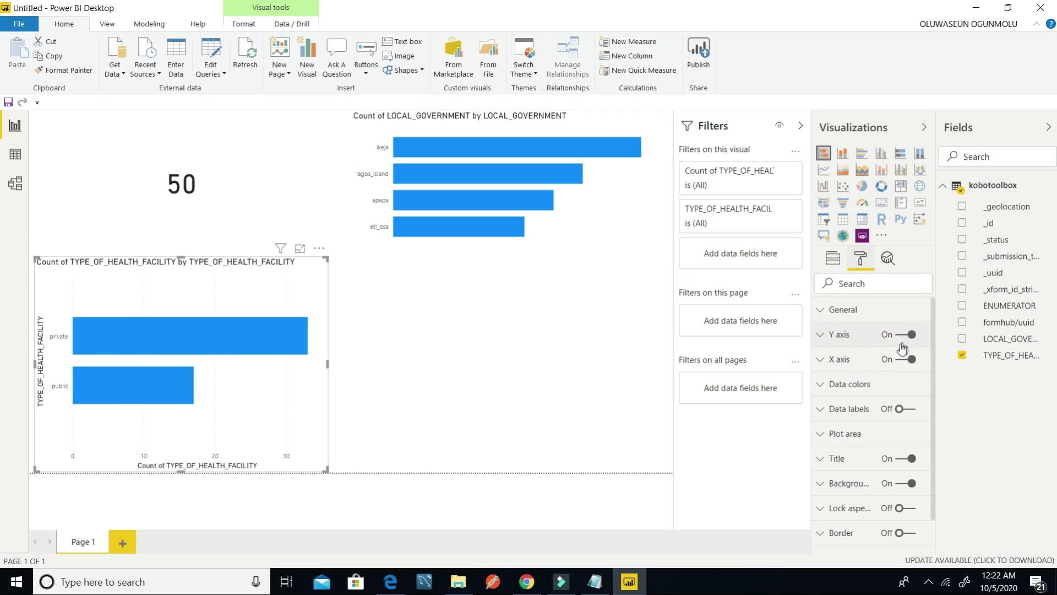
Hide the health-facility chart's X-axis labels and Y-axis title, keeping the private/public labels
{"action": "left_click", "coordinate": [899, 361]}
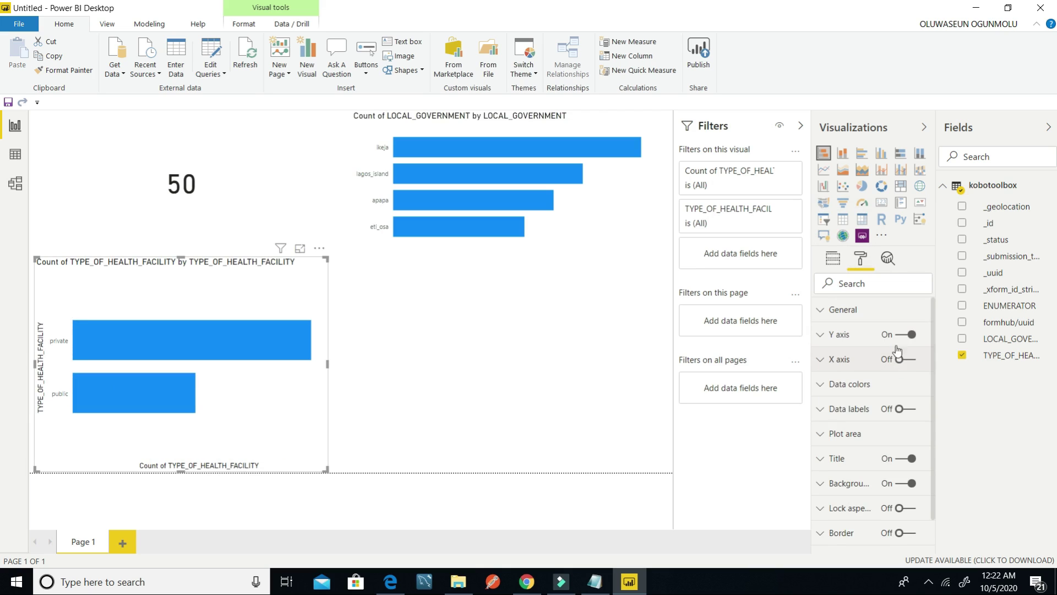
{"action": "left_click", "coordinate": [898, 337]}
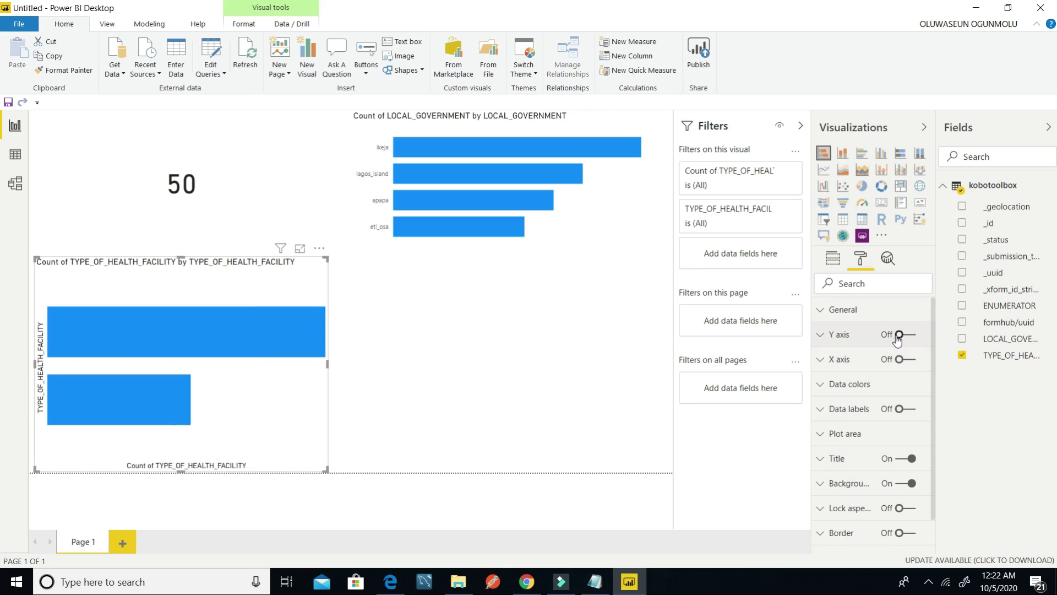
{"action": "left_click", "coordinate": [898, 335]}
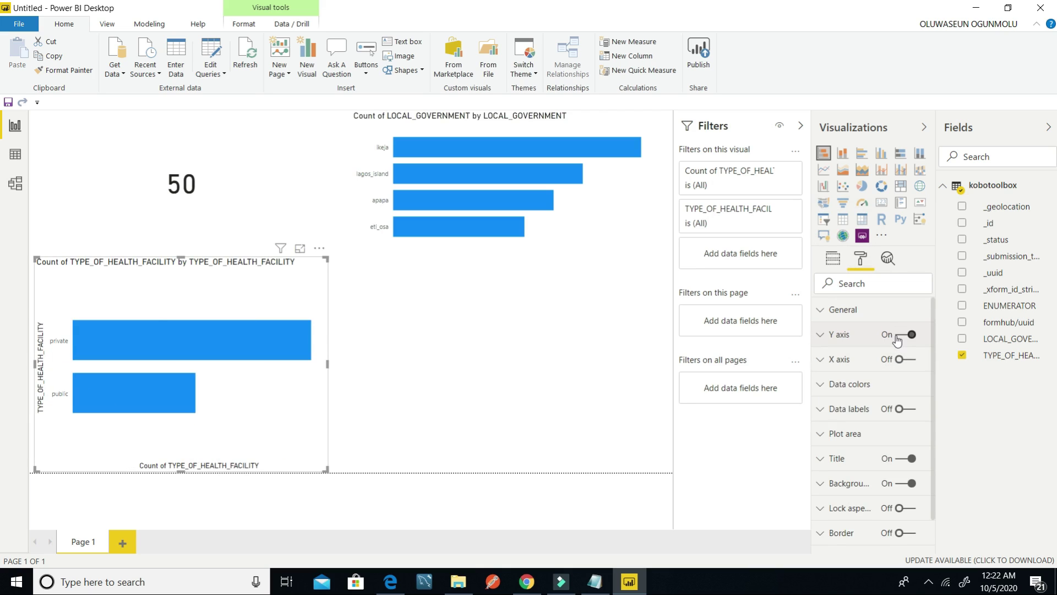
{"action": "left_click", "coordinate": [818, 336]}
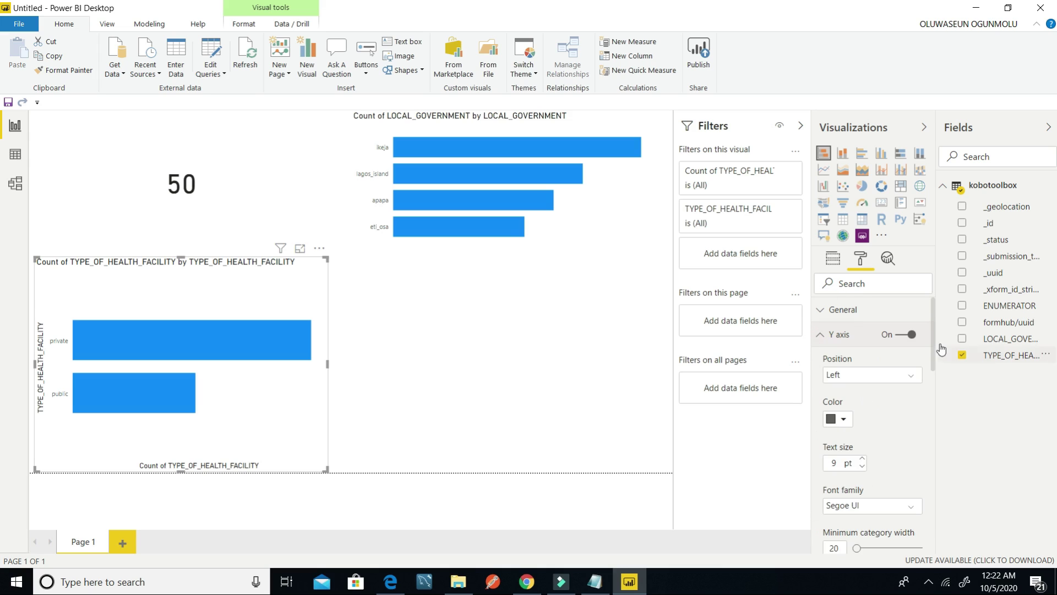
{"action": "left_click_drag", "start_coordinate": [933, 344], "coordinate": [921, 414]}
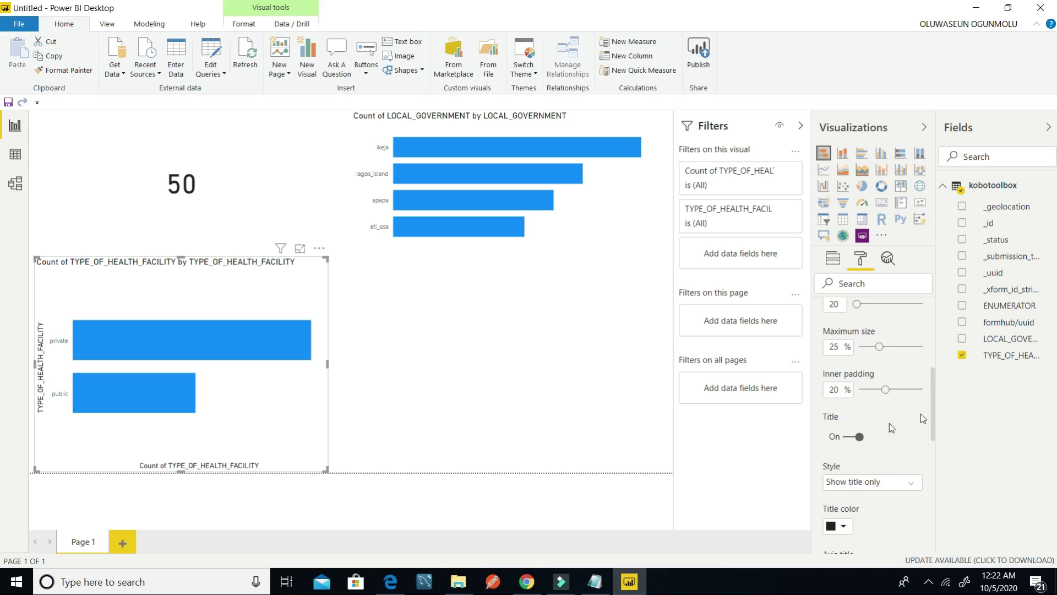
{"action": "left_click", "coordinate": [842, 437]}
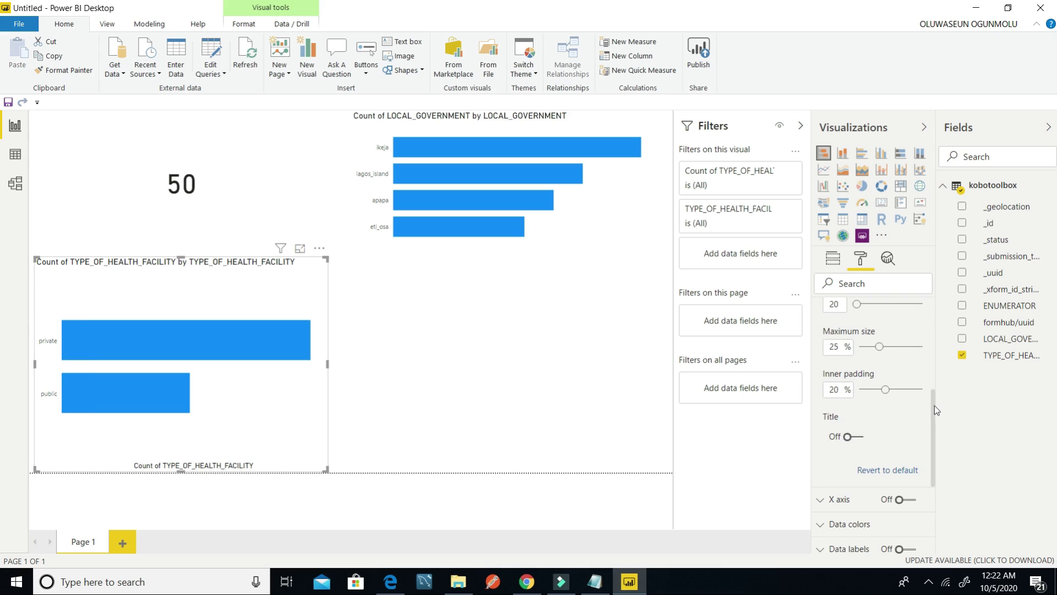
Turn off the health-facility chart's X-axis title
{"action": "scroll", "coordinate": [875, 418], "scroll_direction": "down", "scroll_amount": 3}
{"action": "left_click", "coordinate": [831, 386]}
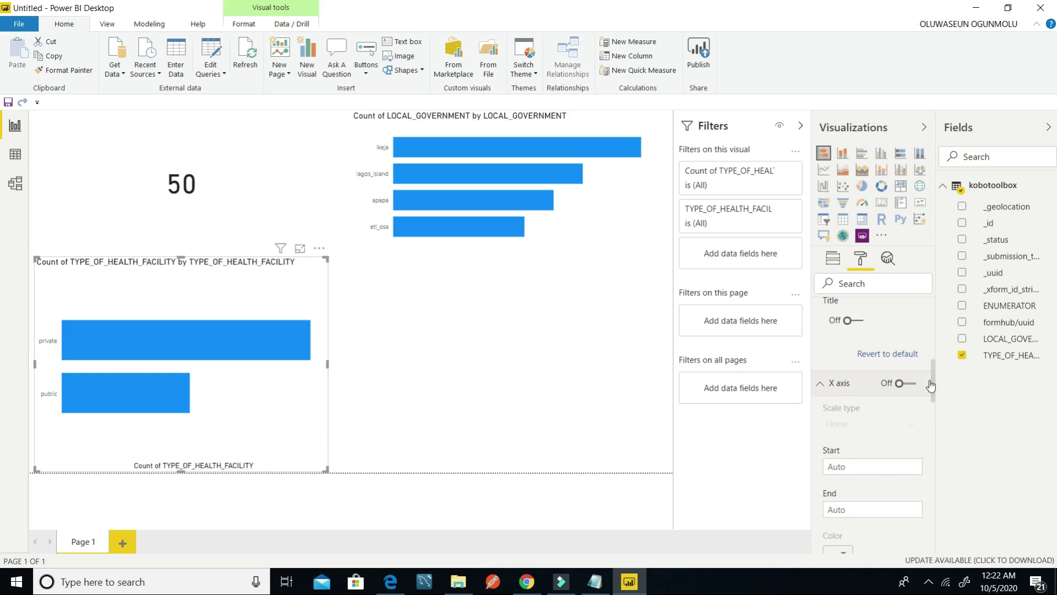
{"action": "left_click_drag", "start_coordinate": [933, 385], "coordinate": [933, 451]}
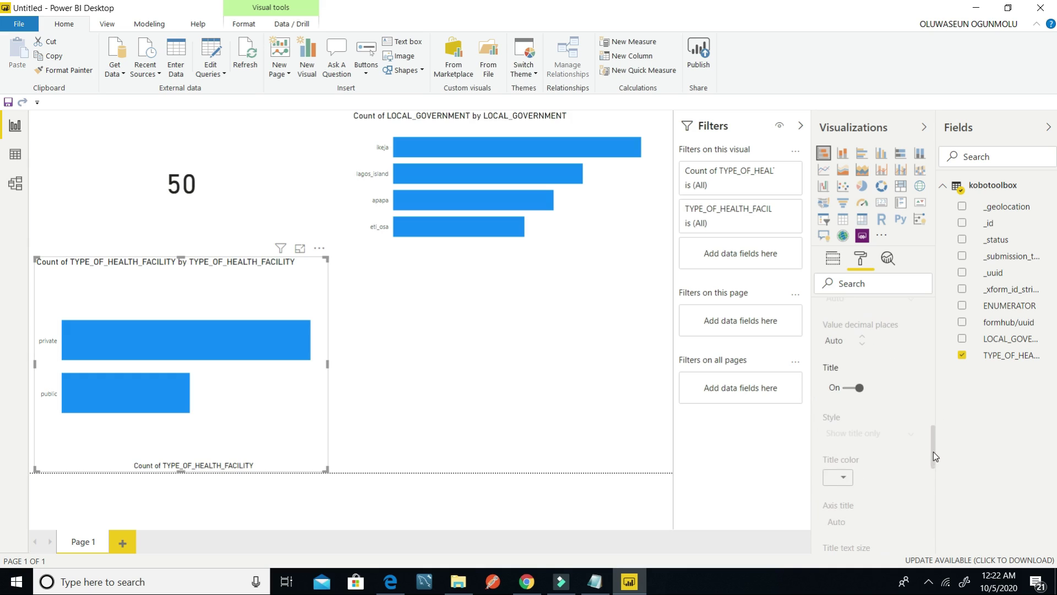
{"action": "left_click", "coordinate": [851, 392]}
{"action": "left_click", "coordinate": [400, 420]}
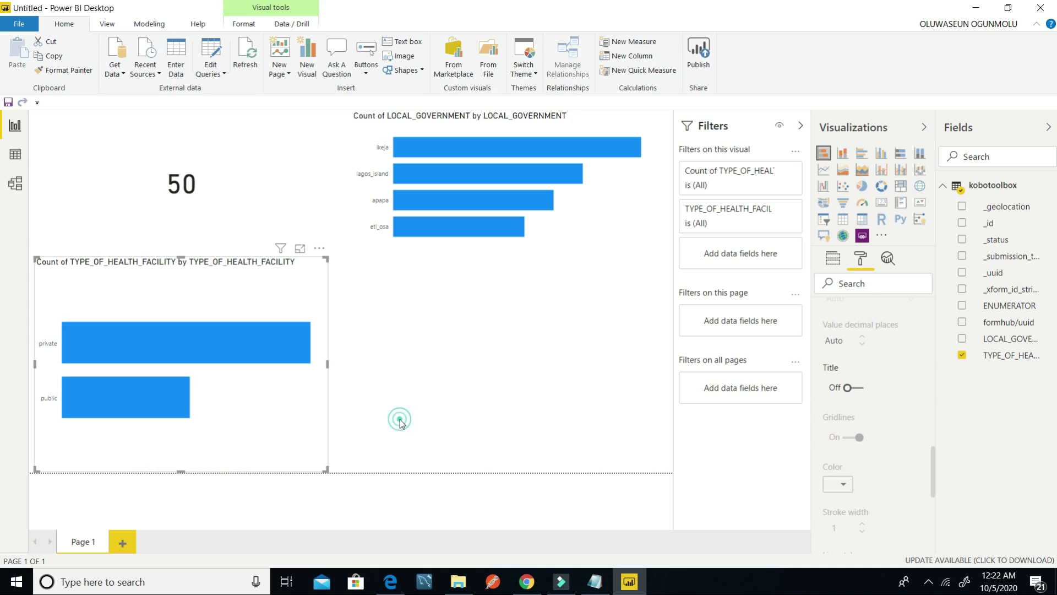
Open the custom visuals marketplace and search for 'wo'
{"action": "left_click", "coordinate": [881, 236]}
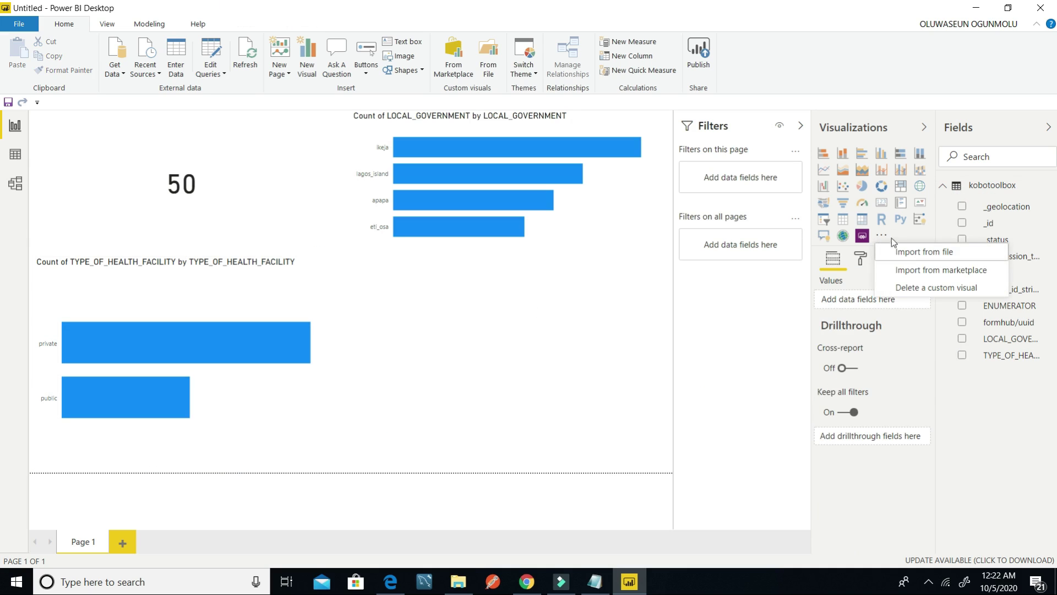
{"action": "left_click", "coordinate": [923, 271]}
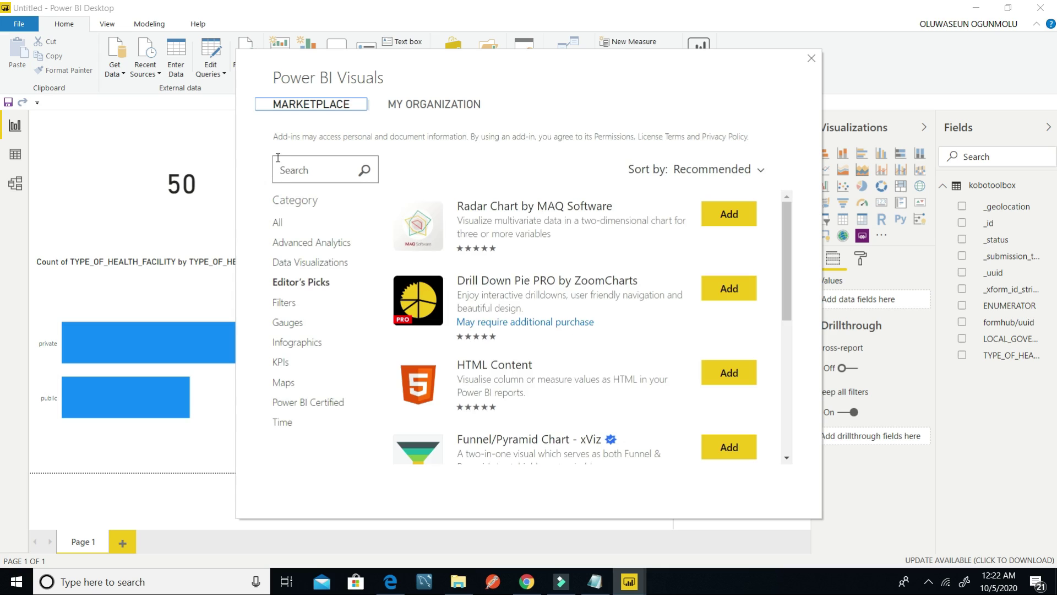
{"action": "left_click", "coordinate": [339, 170]}
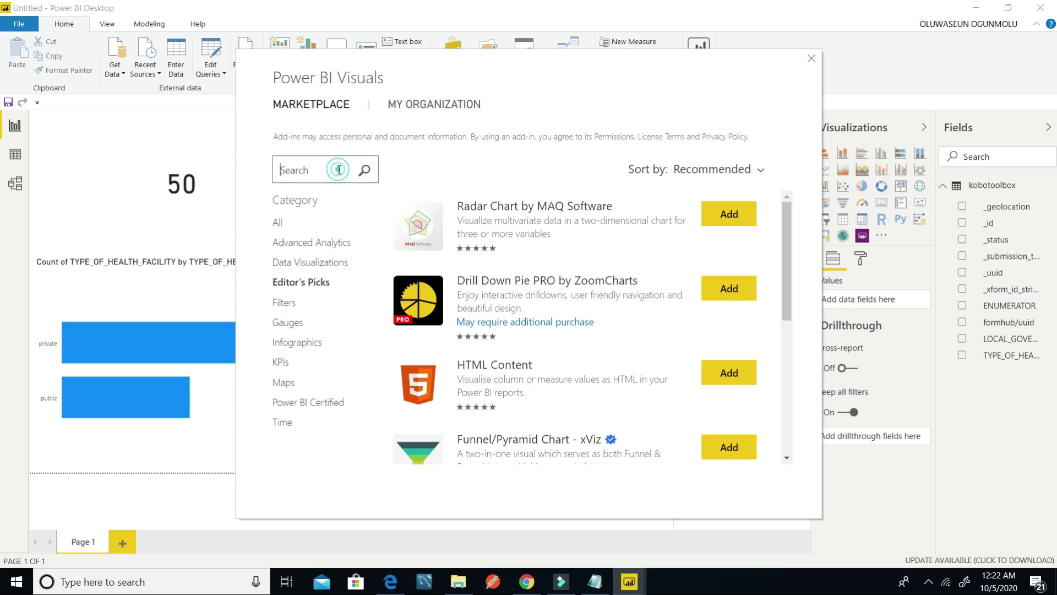
{"action": "type", "text": "wo"}
{"action": "key", "text": "Return"}
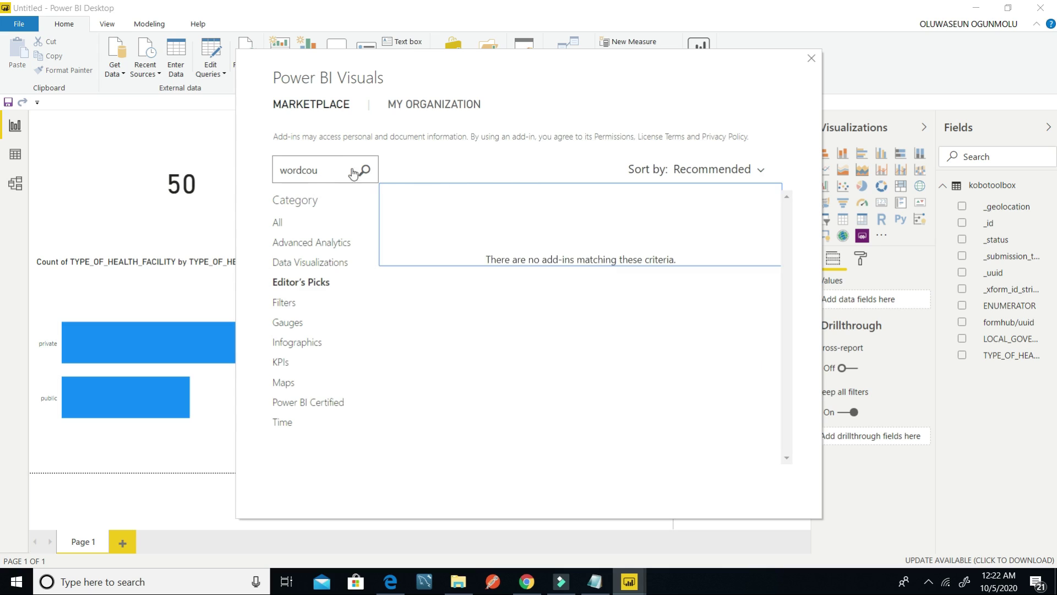
Clear the search, add the Word Cloud visual, and confirm the successful import
{"action": "left_click", "coordinate": [277, 222]}
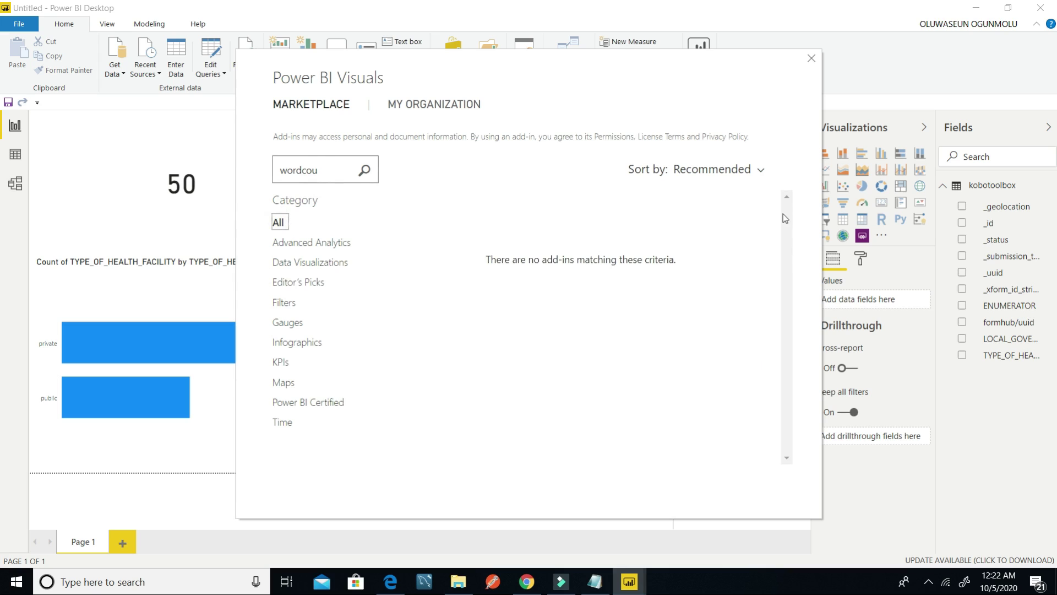
{"action": "double_click", "coordinate": [315, 169]}
{"action": "key", "text": "BackSpace"}
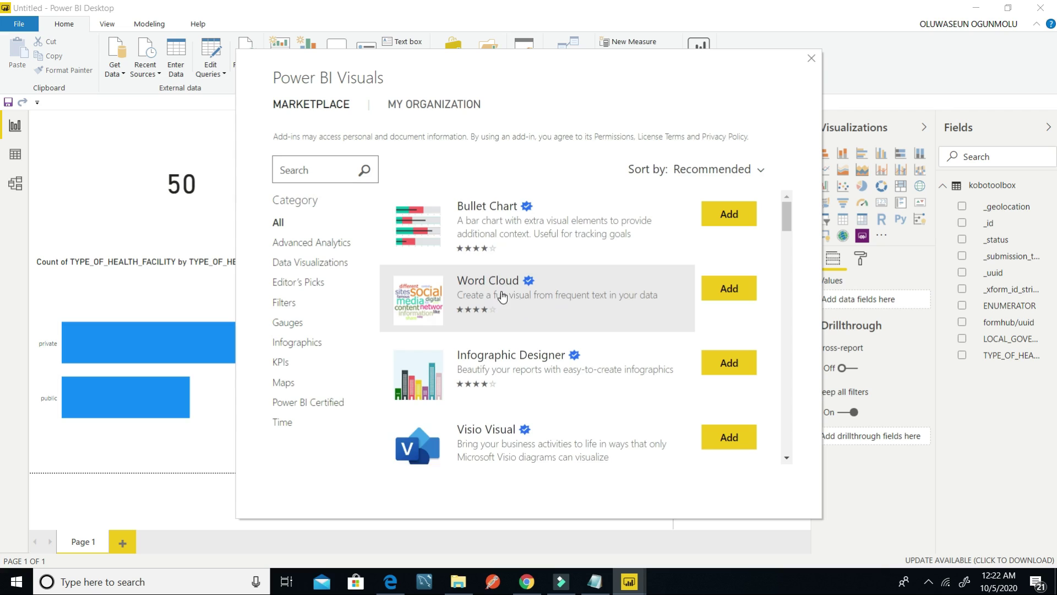
{"action": "left_click", "coordinate": [502, 296]}
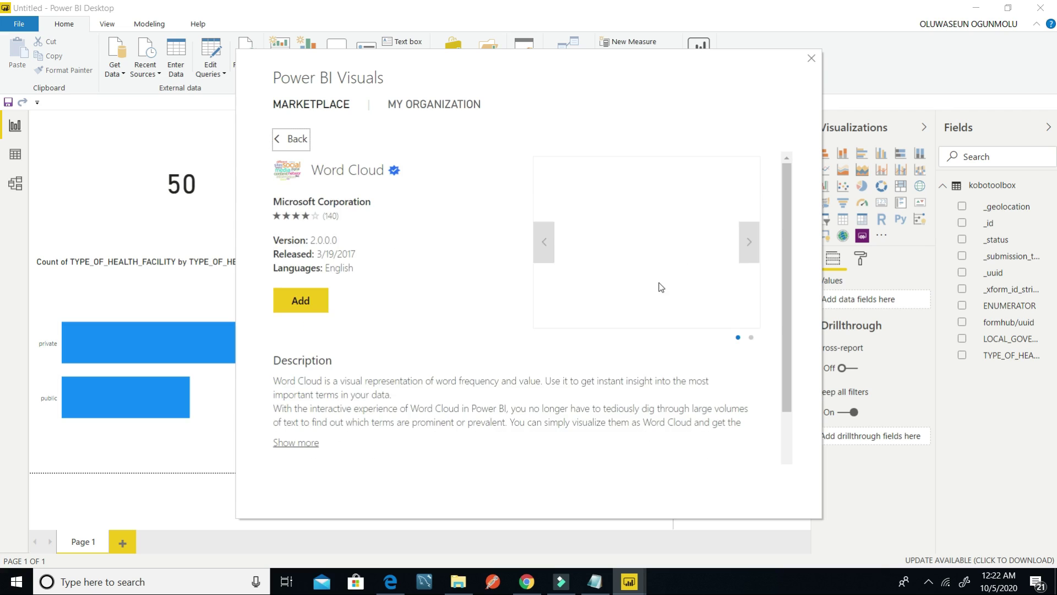
{"action": "left_click", "coordinate": [314, 297]}
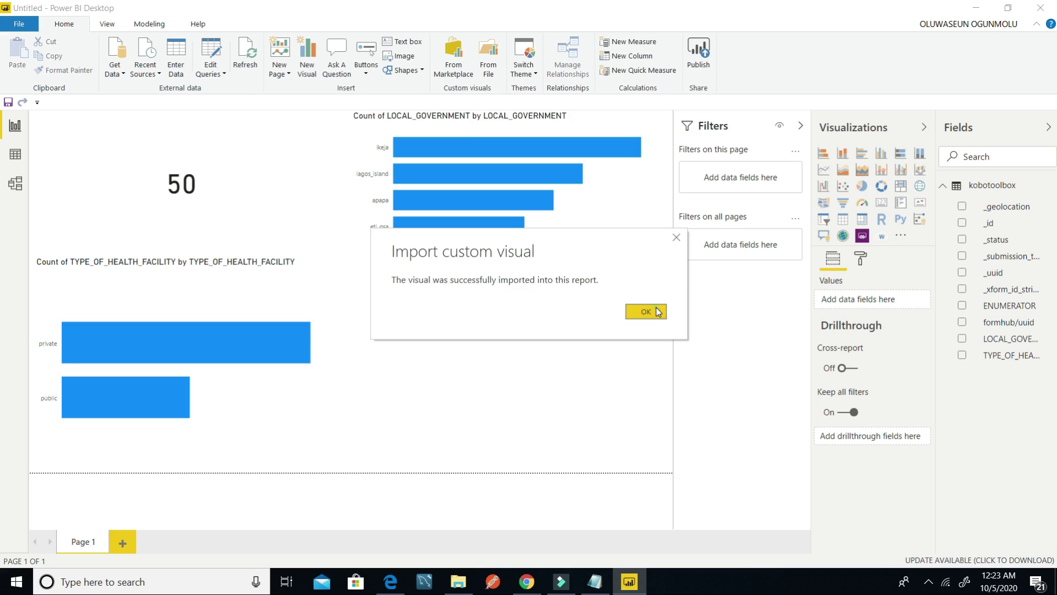
{"action": "left_click", "coordinate": [647, 312]}
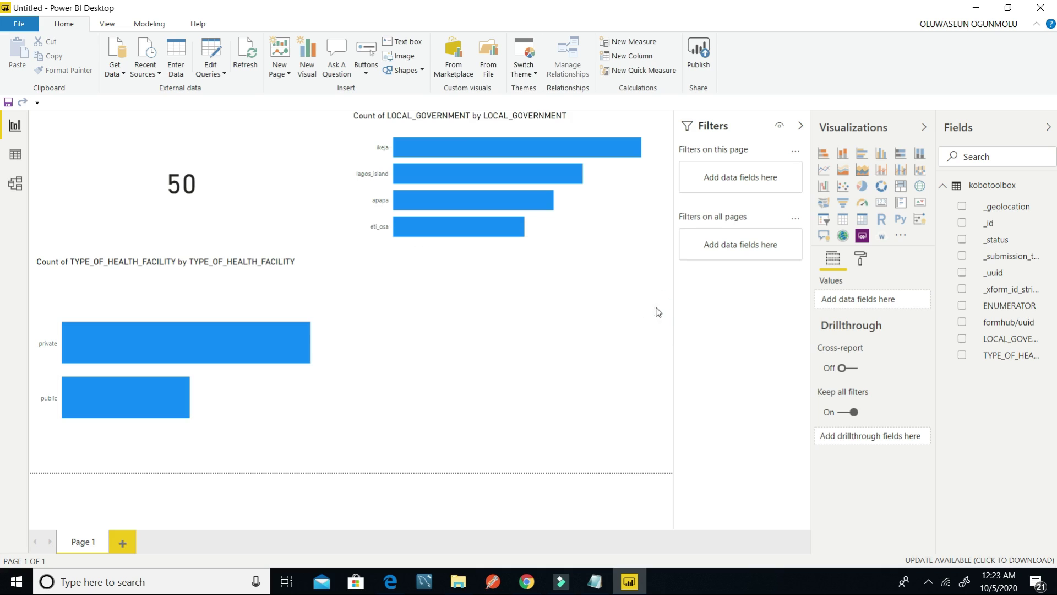
Place a Word Cloud visual using ENUMERATOR as its category beside the health-facility chart
{"action": "left_click", "coordinate": [882, 238]}
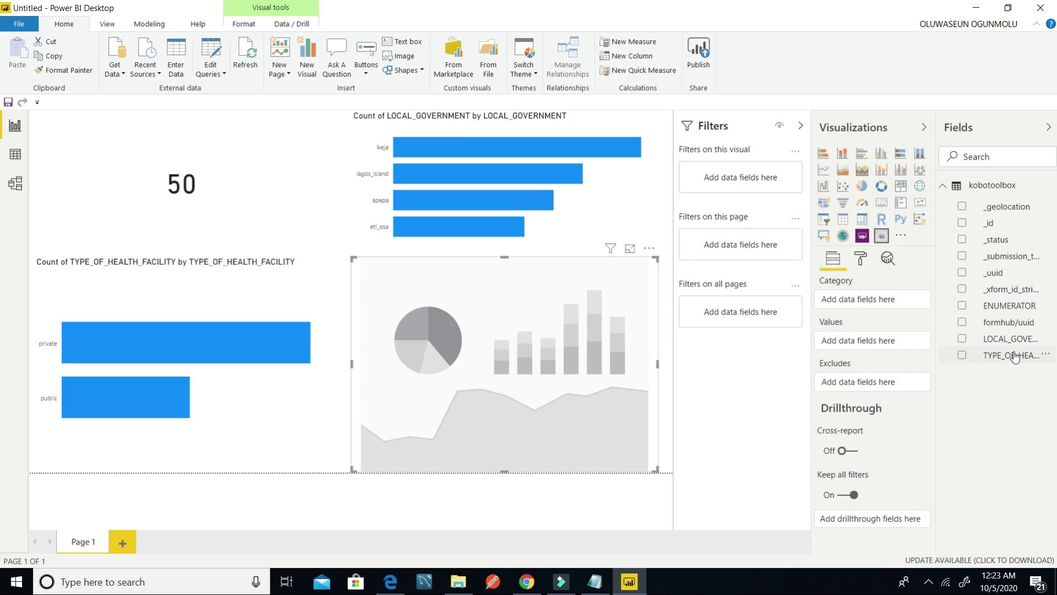
{"action": "left_click_drag", "start_coordinate": [1014, 306], "coordinate": [887, 299]}
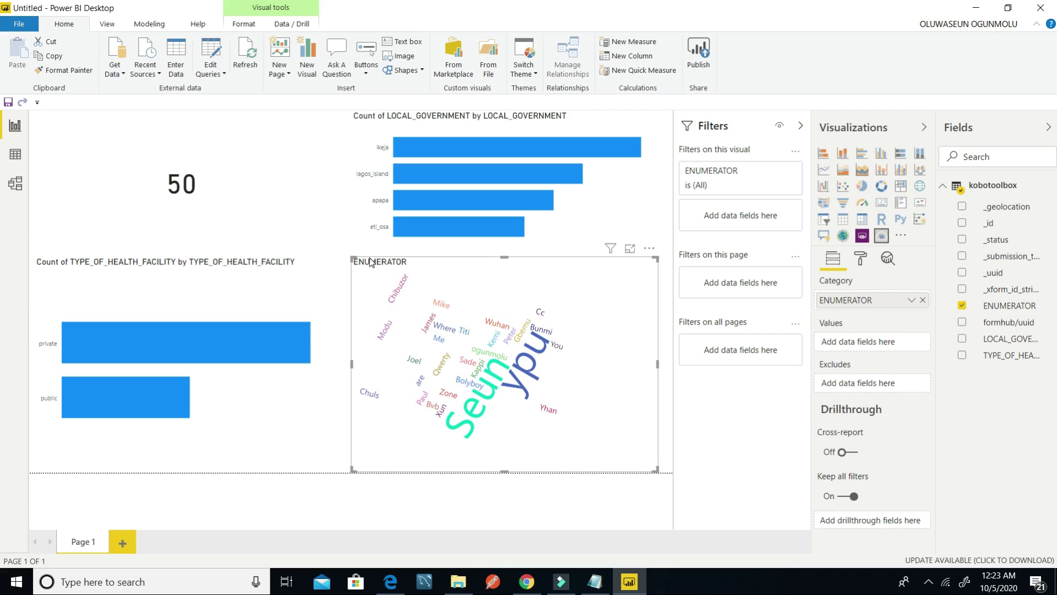
{"action": "left_click", "coordinate": [305, 300]}
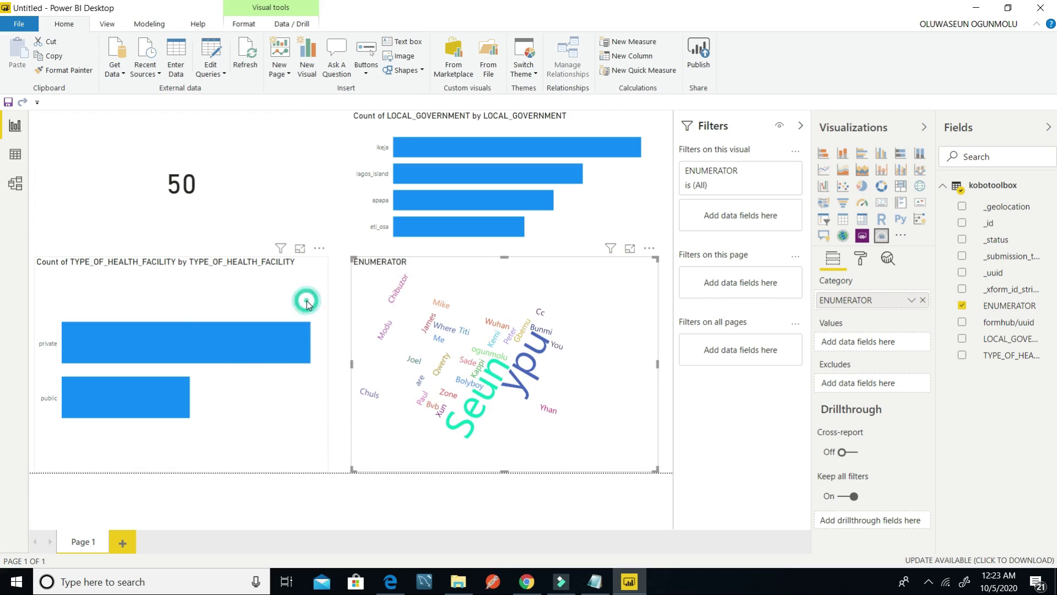
{"action": "left_click", "coordinate": [339, 309]}
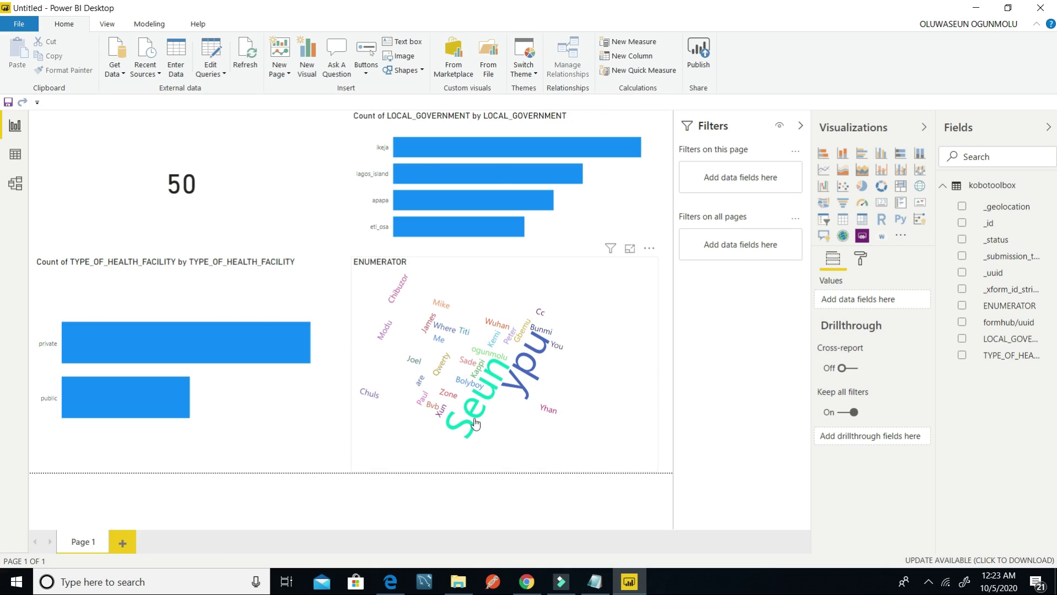
Switch to the KoboToolbox project in Chrome and open its form preview
{"action": "left_click", "coordinate": [529, 586]}
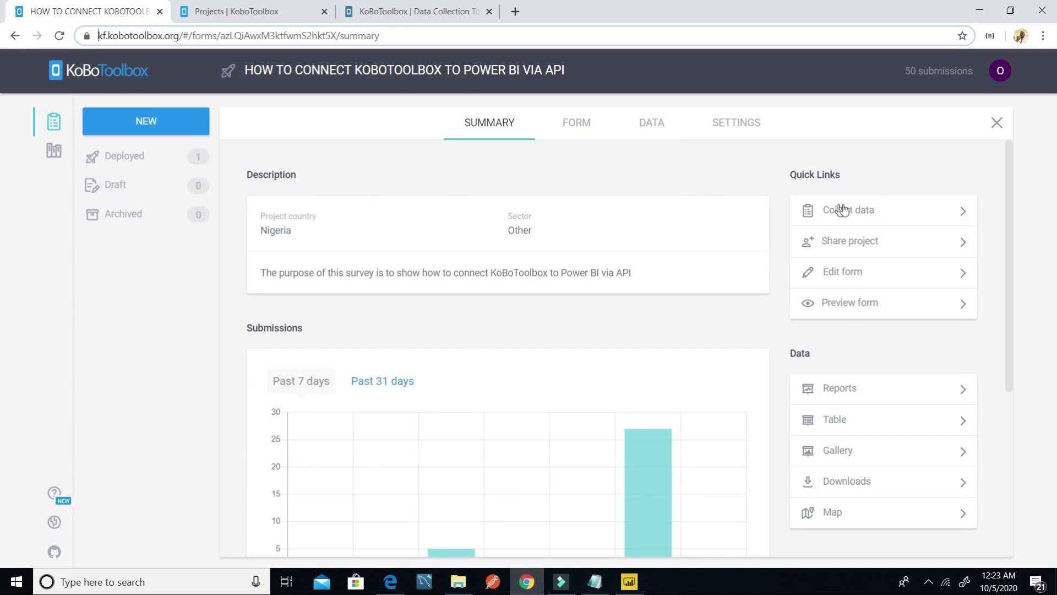
{"action": "left_click", "coordinate": [880, 296]}
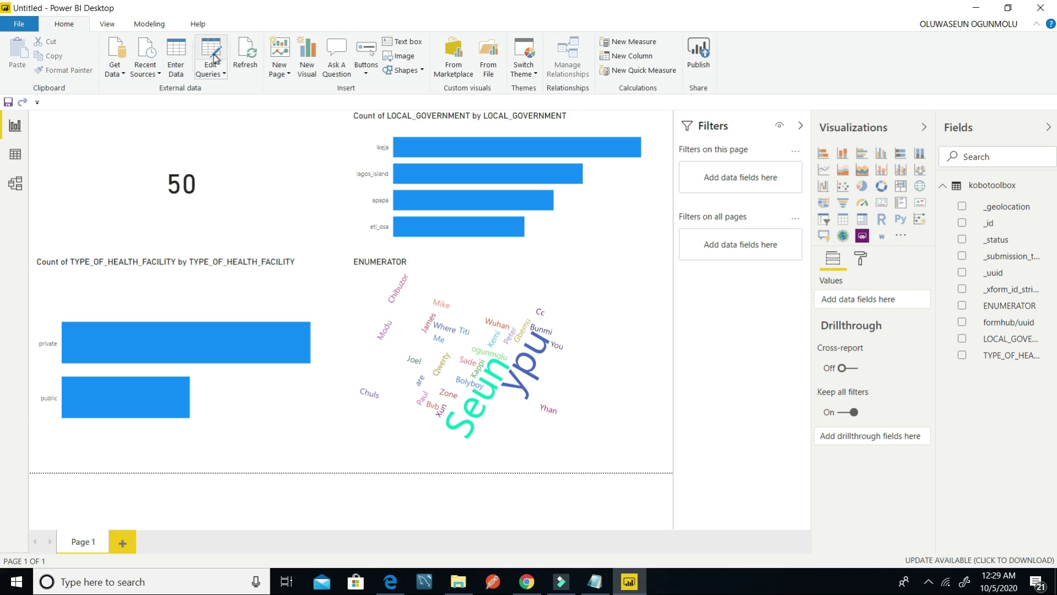
Refresh the report data so the count card reads 51, then go to KoboToolbox
{"action": "left_click", "coordinate": [241, 53]}
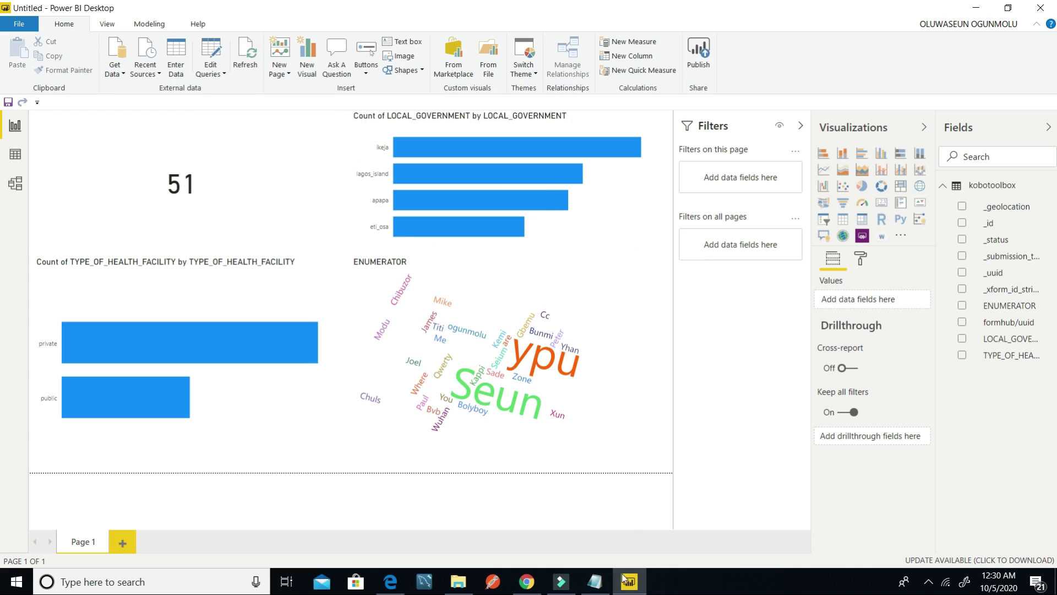
{"action": "left_click", "coordinate": [534, 579]}
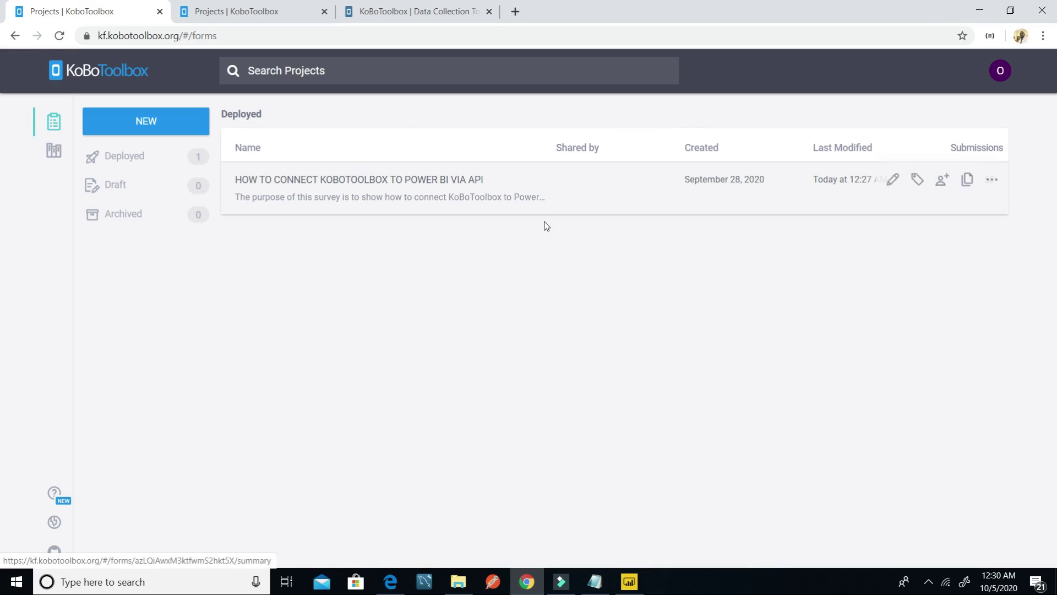
Reload the KoboToolbox projects list via the KoBoToolbox logo
{"action": "left_click", "coordinate": [97, 79]}
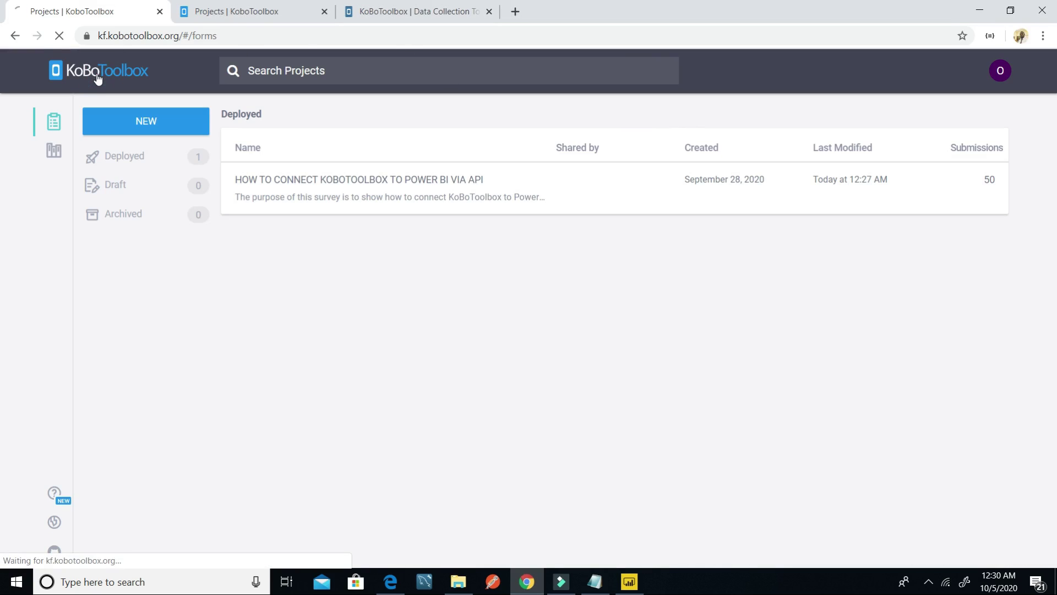